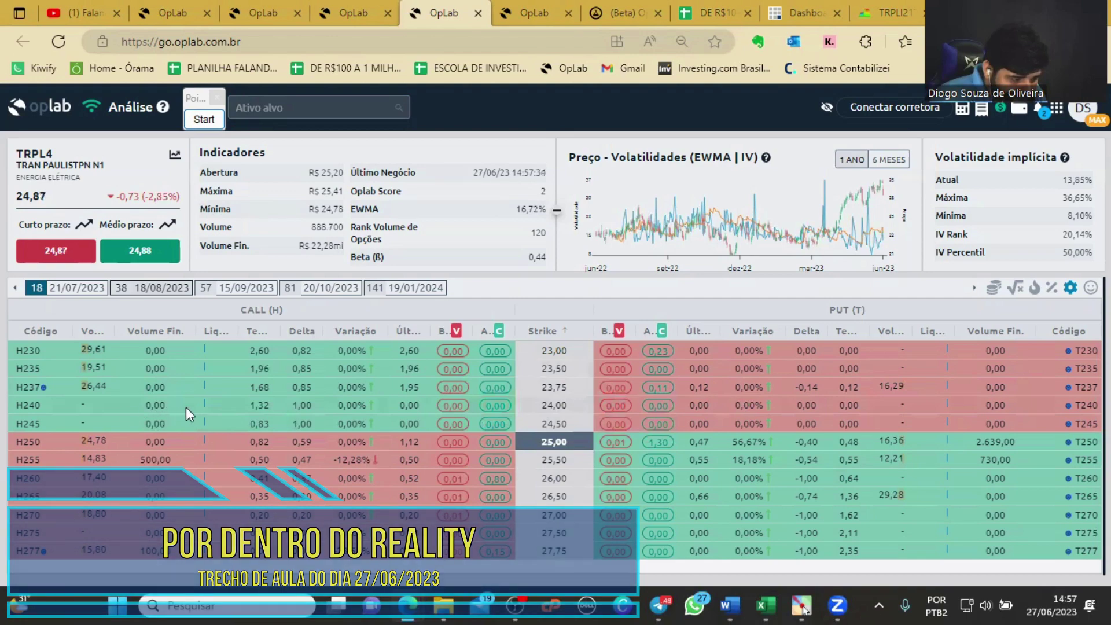
- Show the TRPL4 option chain expiring 15/09/2023 and check the account notifications
left_click(261, 289)
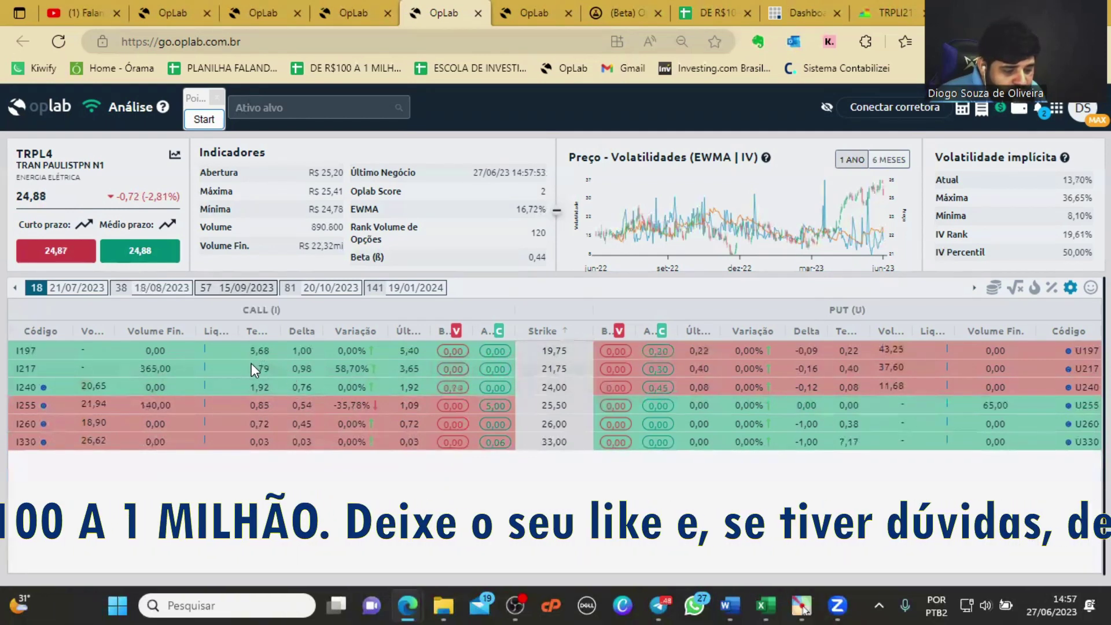
mouse_move(98, 230)
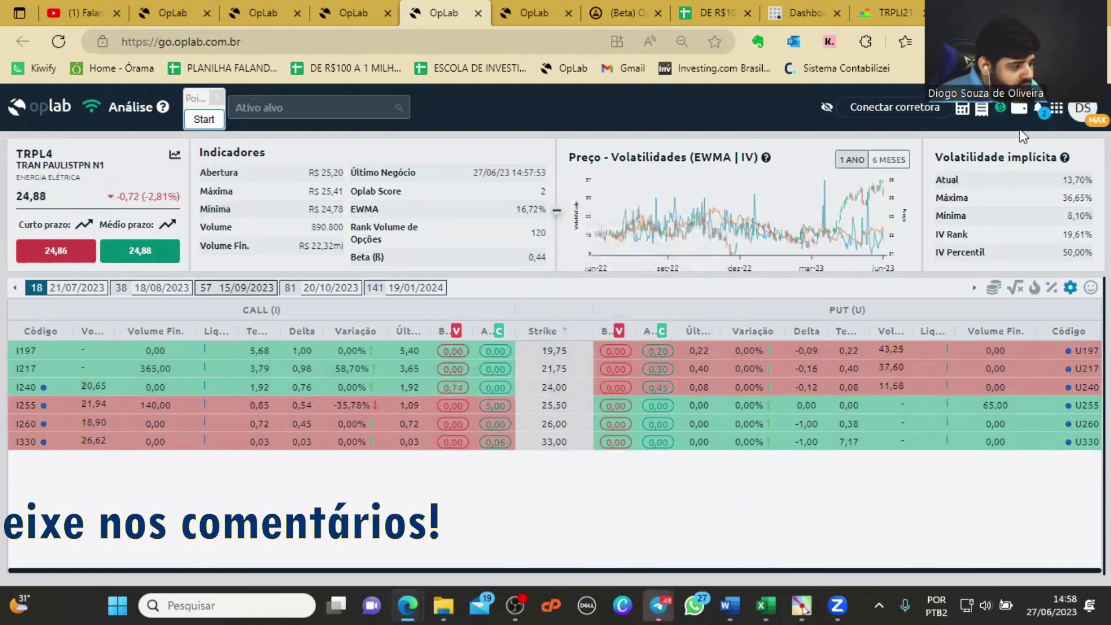
left_click(1040, 108)
left_click(1040, 108)
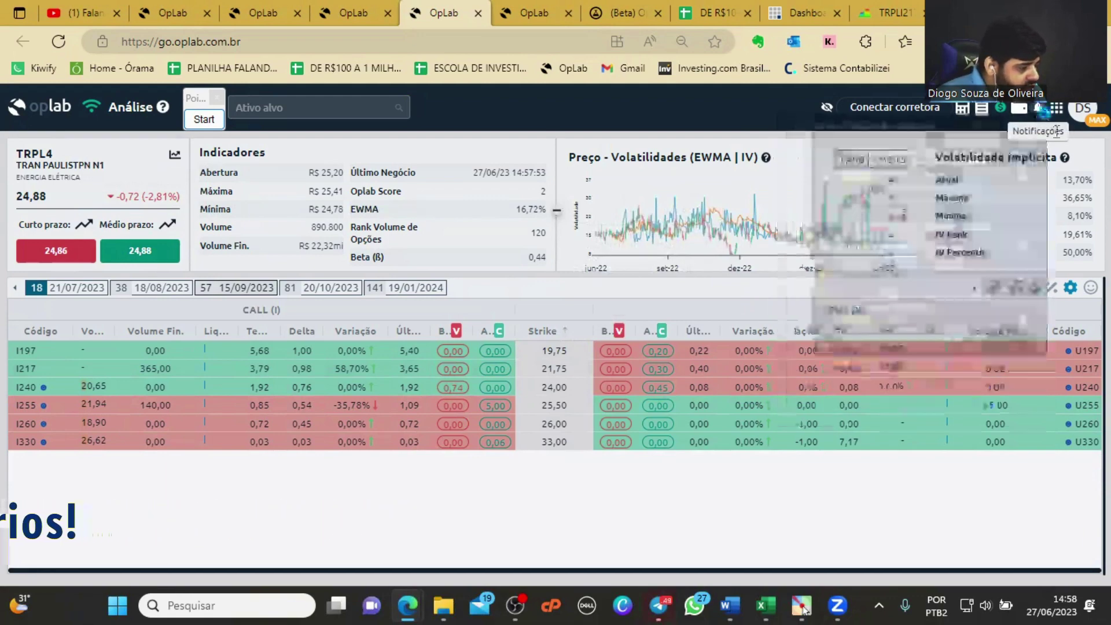
- Switch to the Flexscan dashboard, check today's executed positions, and return to the execution tracking view
left_click(812, 14)
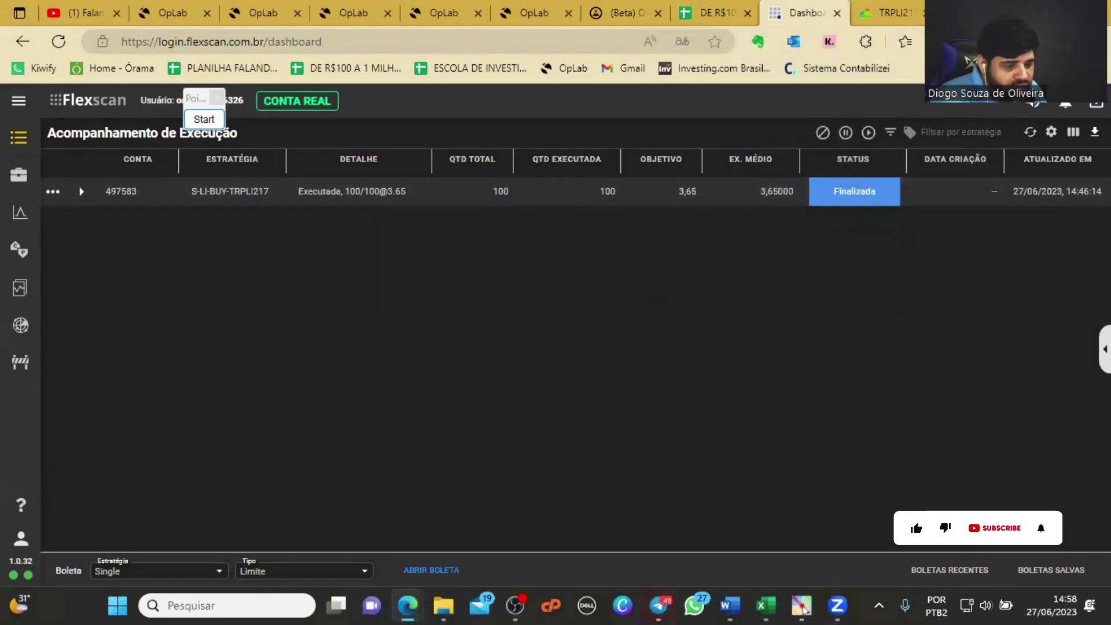
left_click(28, 191)
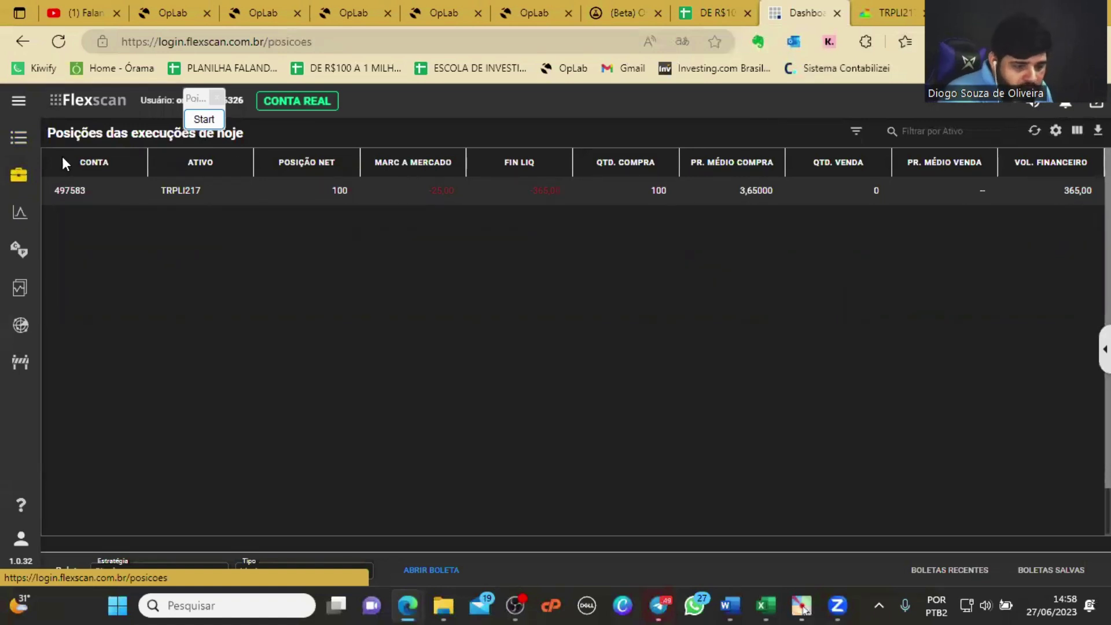
left_click(18, 138)
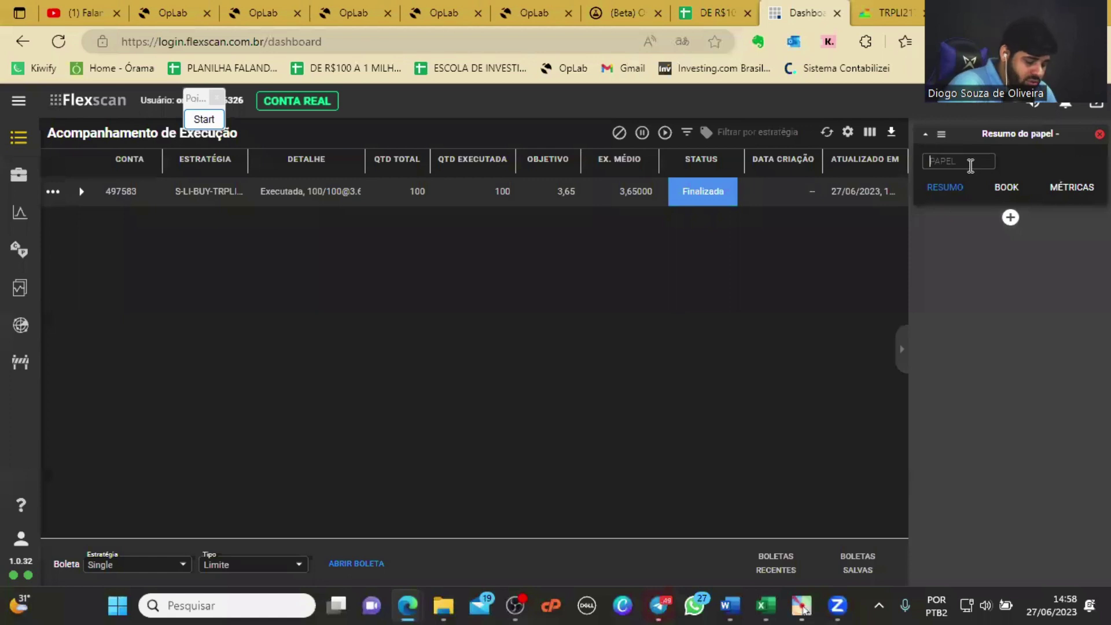
- Load TRPLI217 in the Resumo do papel widget and show its order book
type("TRPL")
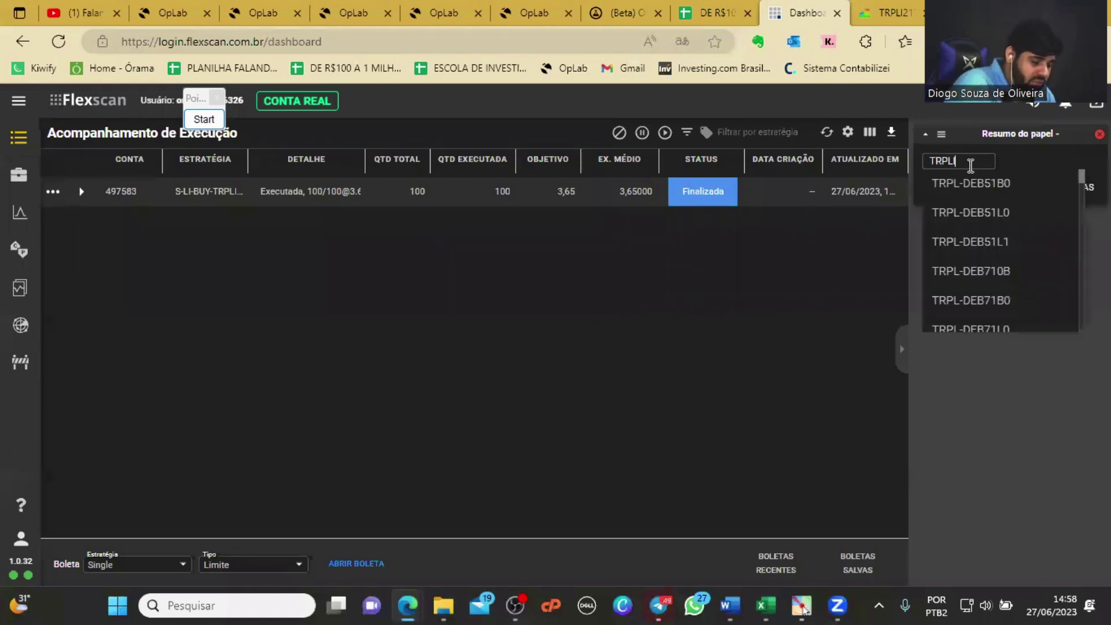
type("I")
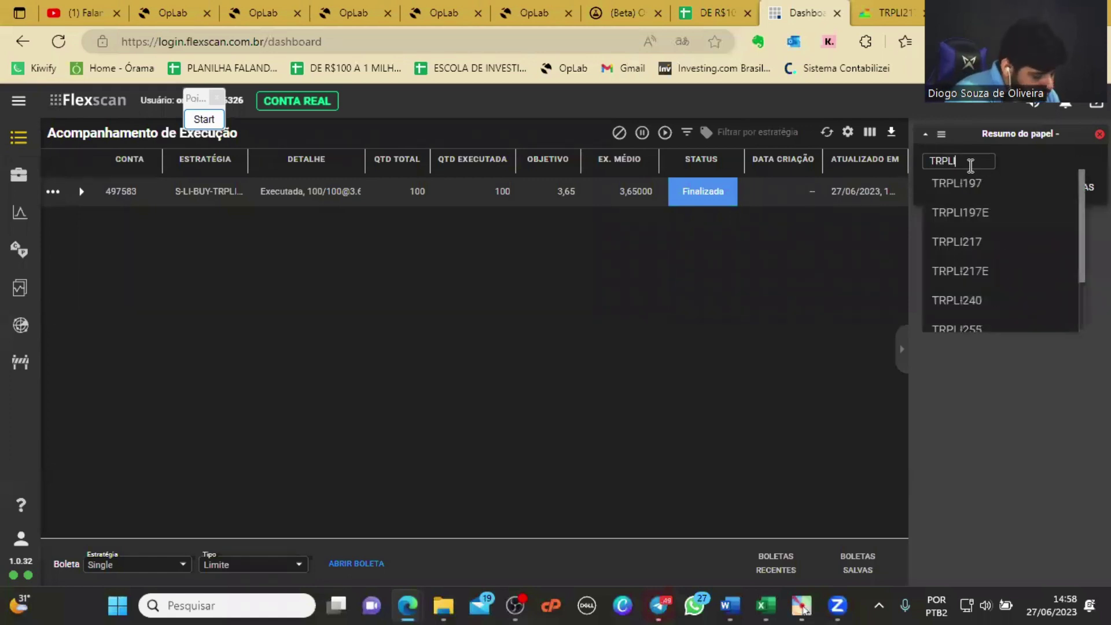
type("217")
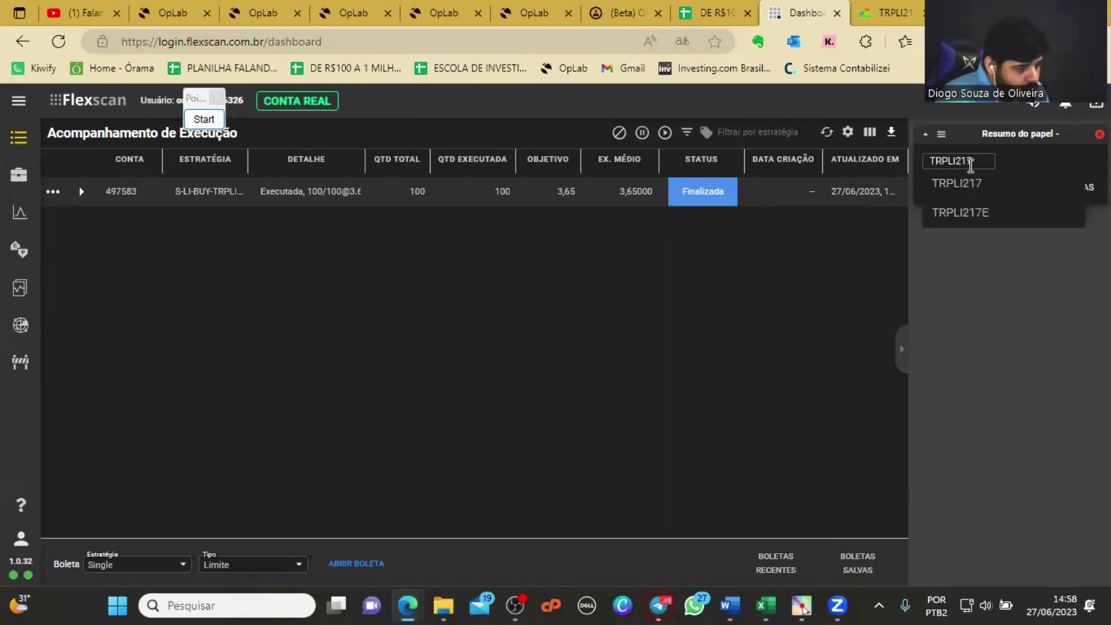
left_click(977, 198)
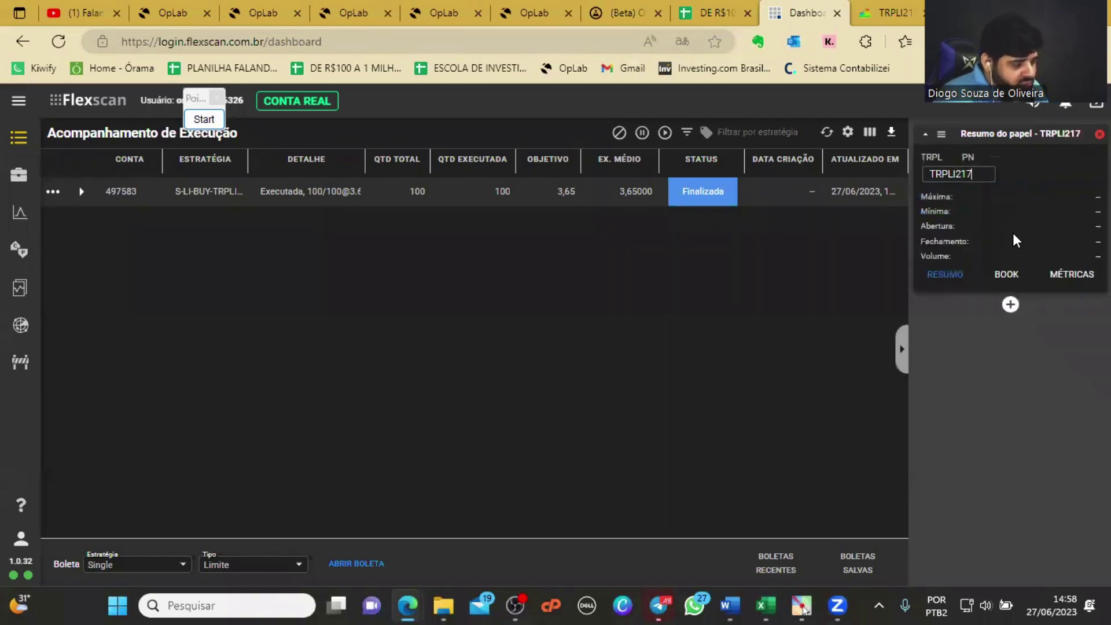
left_click(1008, 276)
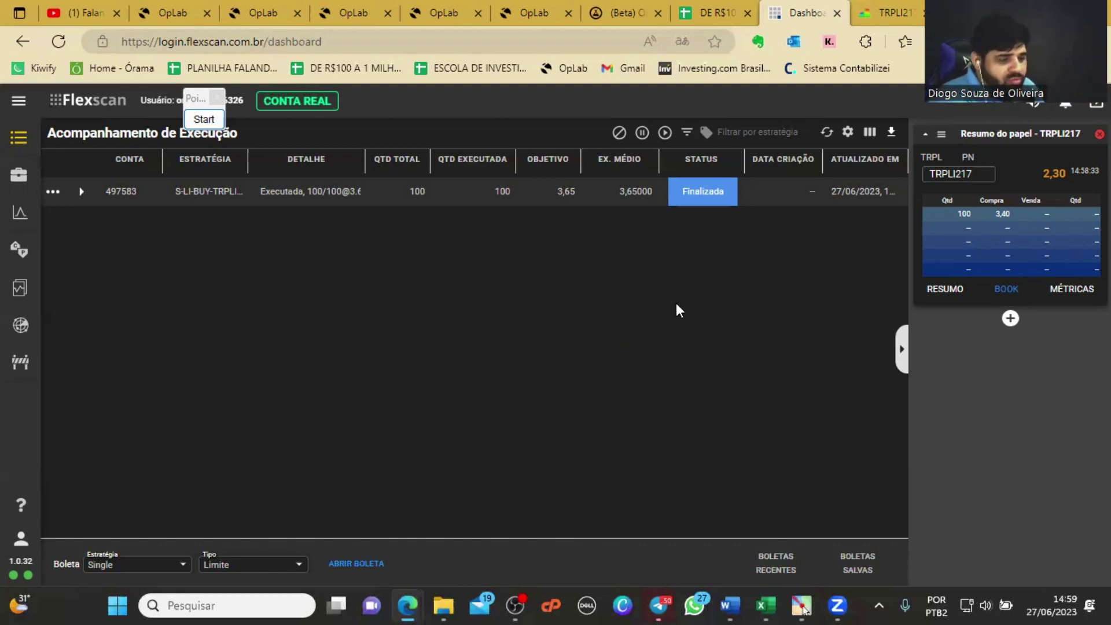
- Switch to the Opções.Net.Br page for TRPLI217 and examine the option's quotes for 22/03, 17/04 and 28/04/2023
left_click(516, 11)
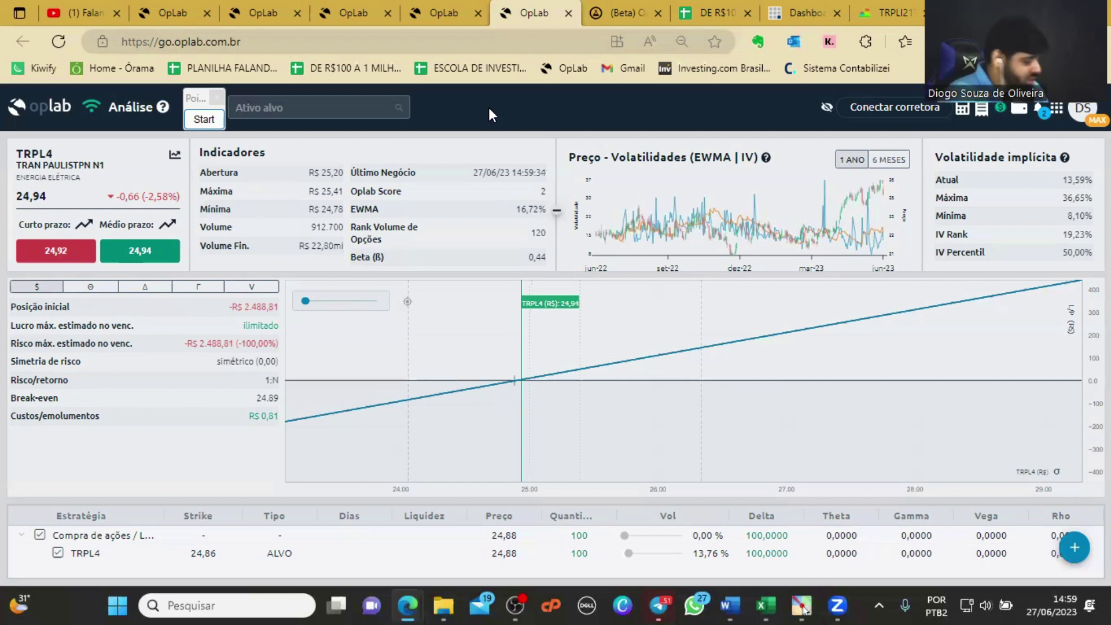
left_click(910, 8)
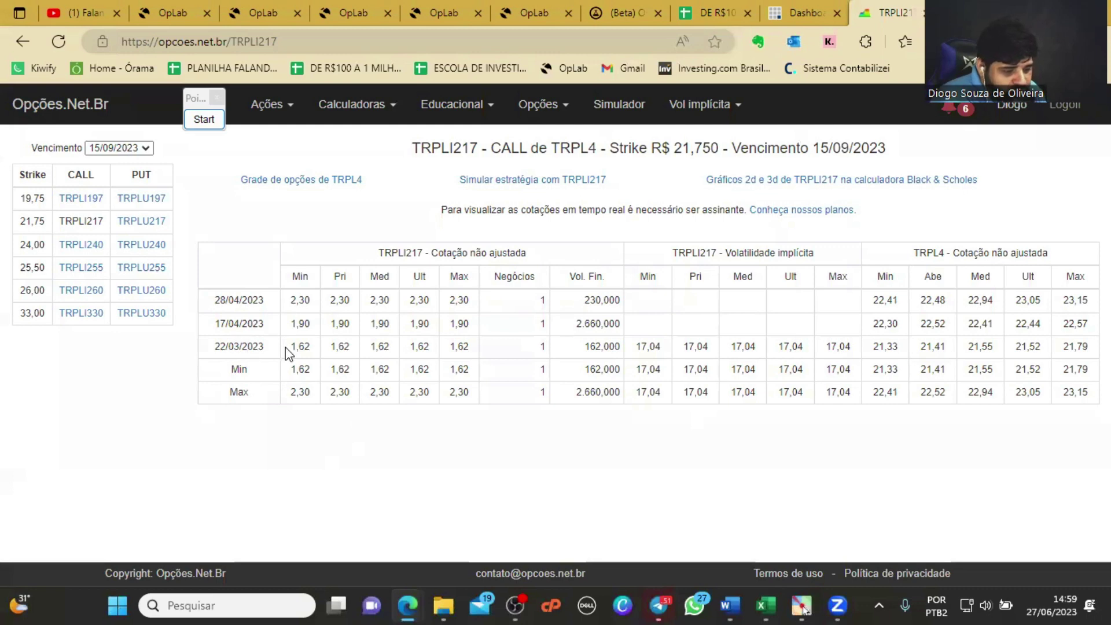
left_click_drag(292, 353, 492, 325)
left_click(492, 473)
left_click_drag(308, 326, 434, 325)
left_click(303, 345)
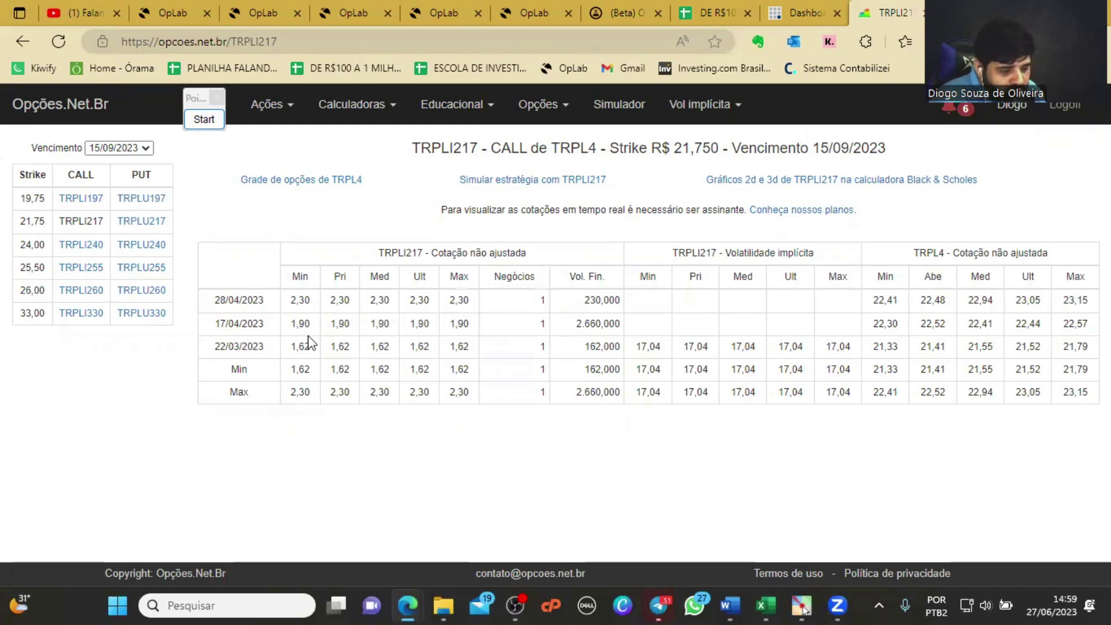
left_click_drag(292, 300, 579, 292)
left_click(543, 486)
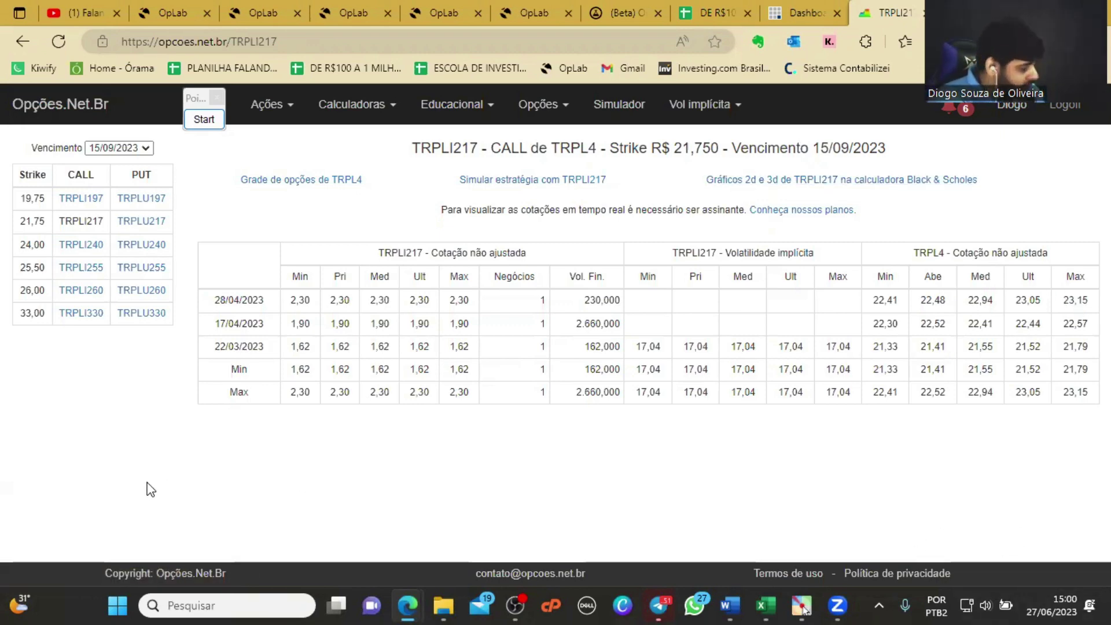
- Start screen annotation and underline the expiry date 15/09/2023 in the page title in blue
left_click(205, 119)
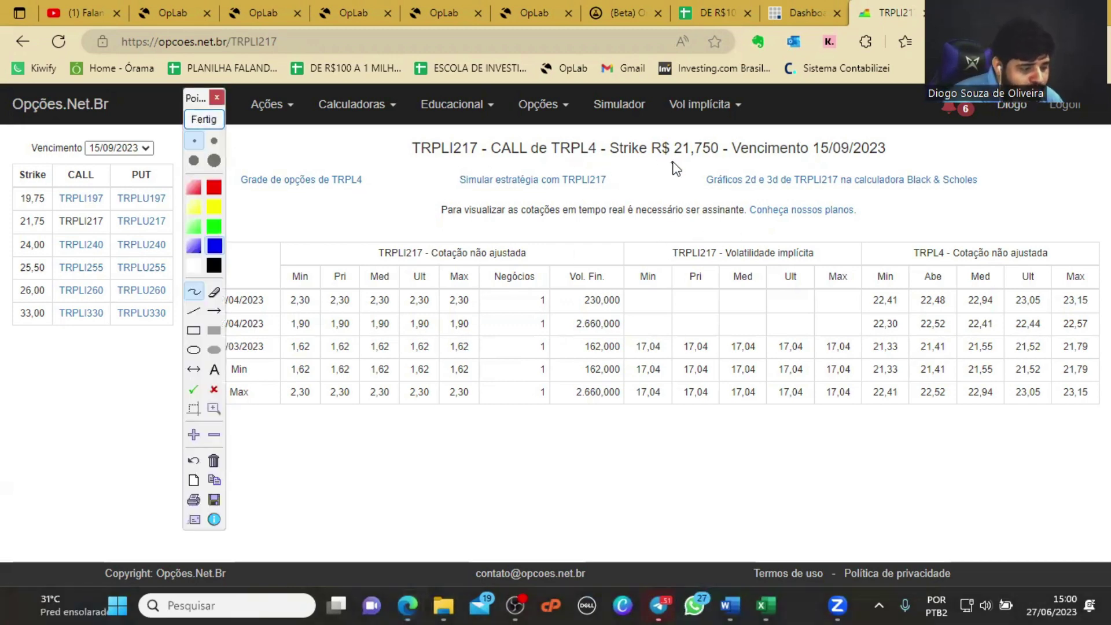
left_click_drag(812, 164, 929, 161)
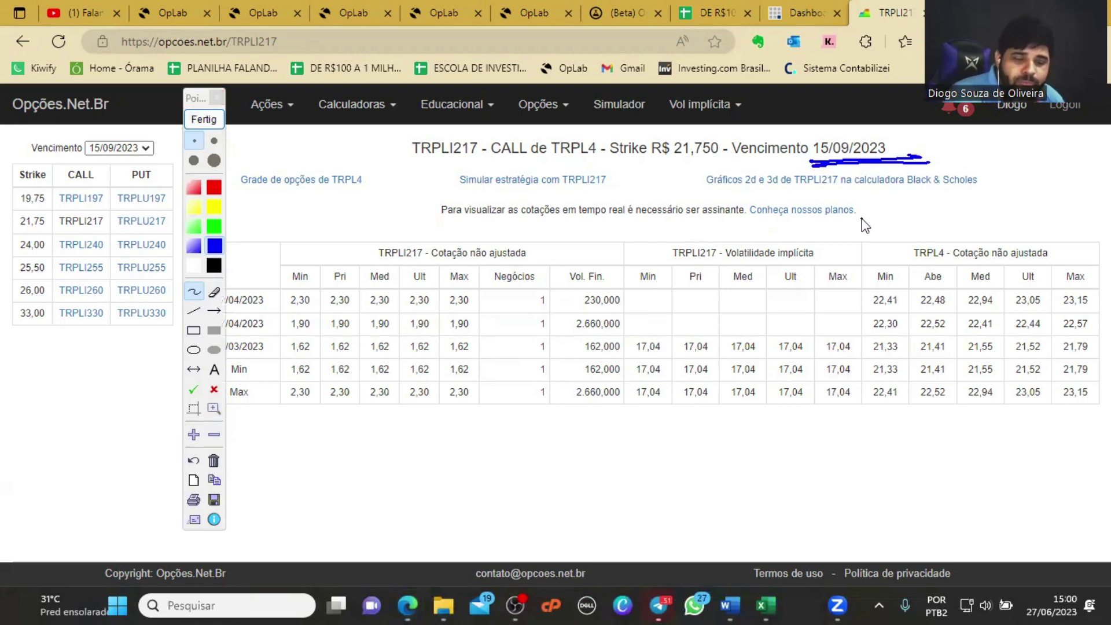
mouse_move(862, 162)
left_mouse_down()
mouse_move(829, 163)
mouse_move(918, 165)
left_mouse_up()
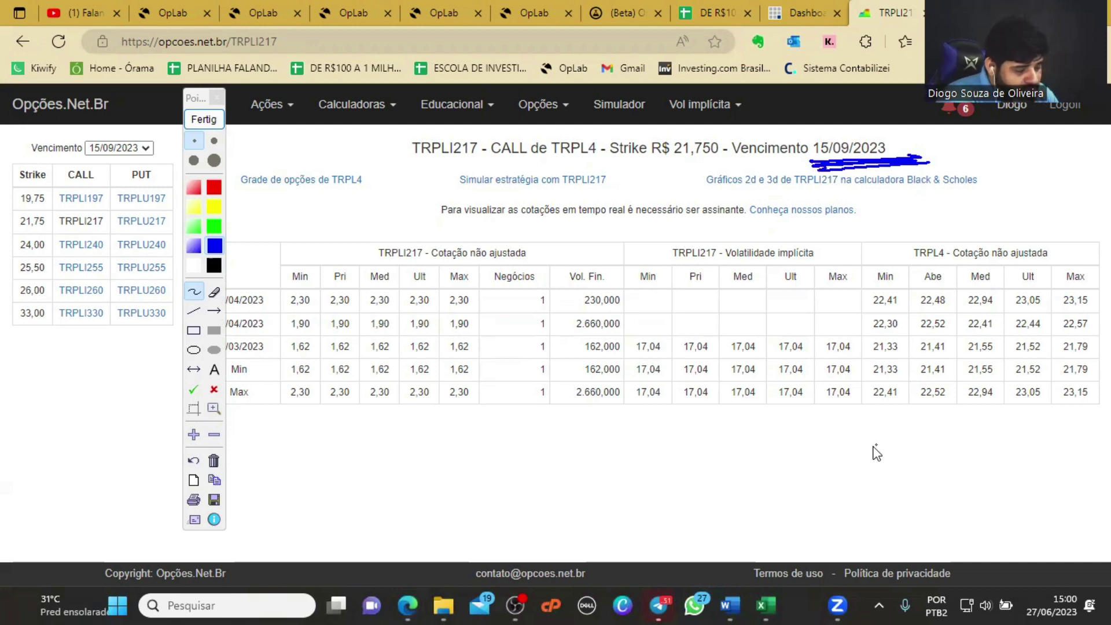
- Handwrite "3M — 6M" below the TRPL4 quotes and underline both terms
mouse_move(870, 445)
left_mouse_down()
mouse_move(865, 464)
mouse_move(905, 463)
left_mouse_up()
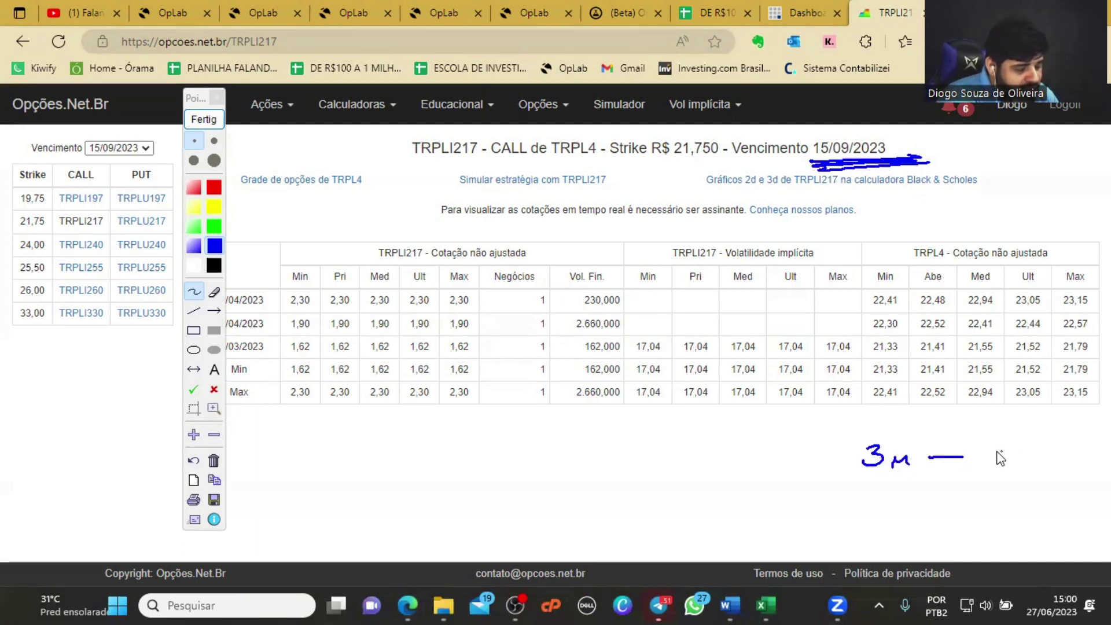
mouse_move(995, 442)
left_mouse_down()
mouse_move(979, 459)
mouse_move(1026, 463)
left_mouse_up()
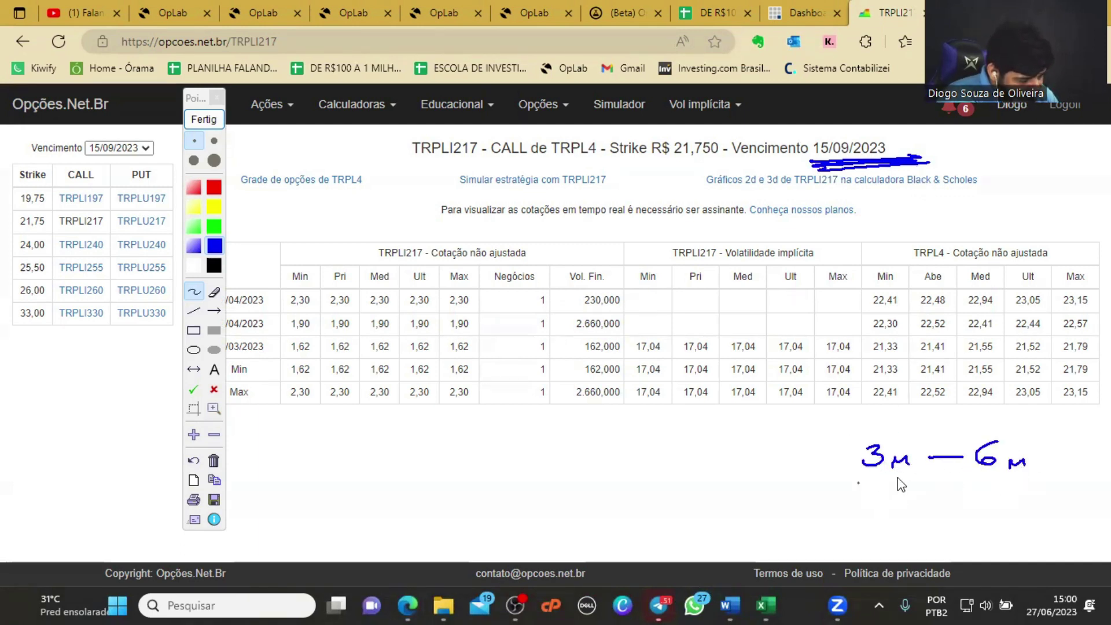
left_click_drag(857, 481, 910, 478)
left_click_drag(961, 477, 1034, 476)
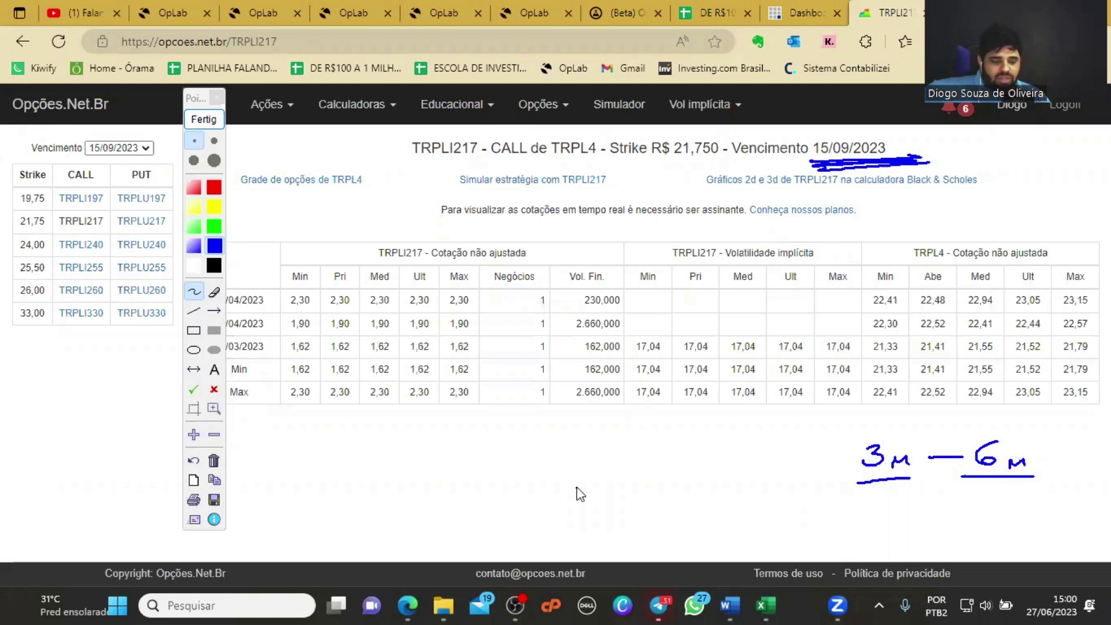
- Handwrite 365 in the empty area below the quotes table and circle it
left_click_drag(585, 476, 580, 506)
mouse_move(621, 480)
left_mouse_down()
mouse_move(609, 501)
mouse_move(615, 493)
left_mouse_up()
left_click_drag(651, 484, 632, 504)
mouse_move(576, 458)
left_mouse_down()
mouse_move(686, 470)
mouse_move(568, 468)
left_mouse_up()
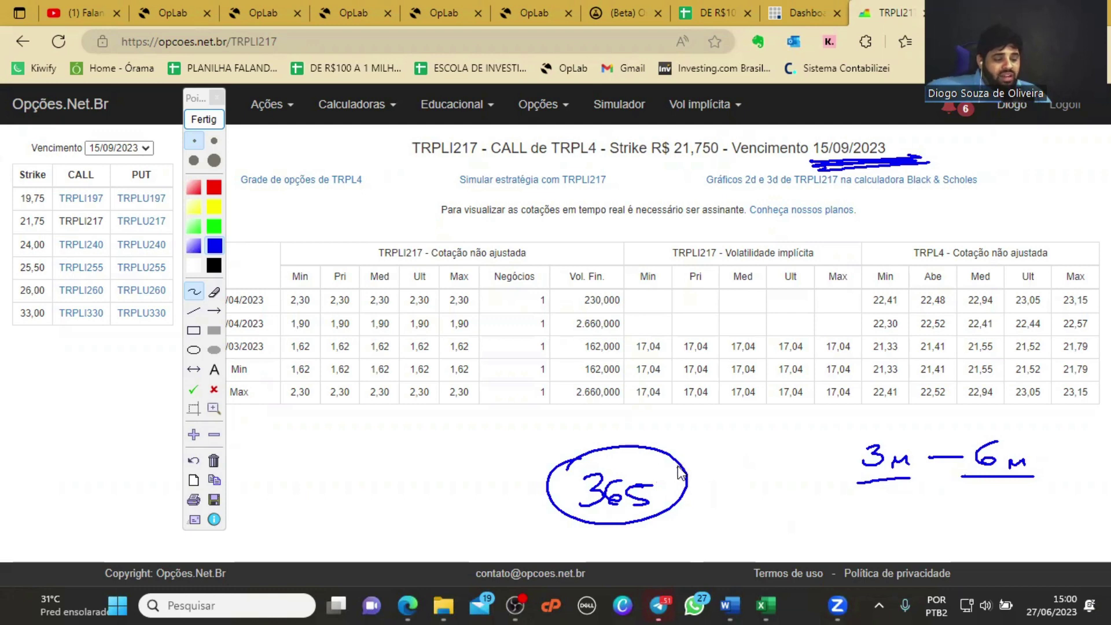
- Handwrite an underlined, circled 500 above the 365 with an arrow between them, and end the annotation session
mouse_move(679, 429)
left_mouse_down()
mouse_move(694, 447)
mouse_move(739, 438)
mouse_move(715, 482)
mouse_move(690, 499)
left_mouse_up()
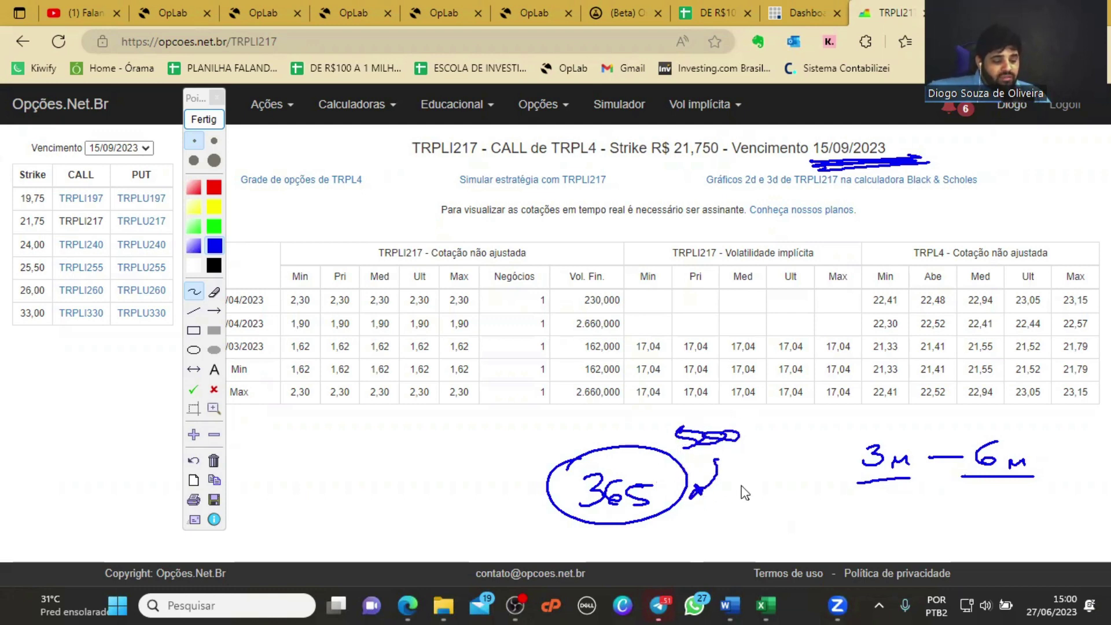
left_click(767, 450)
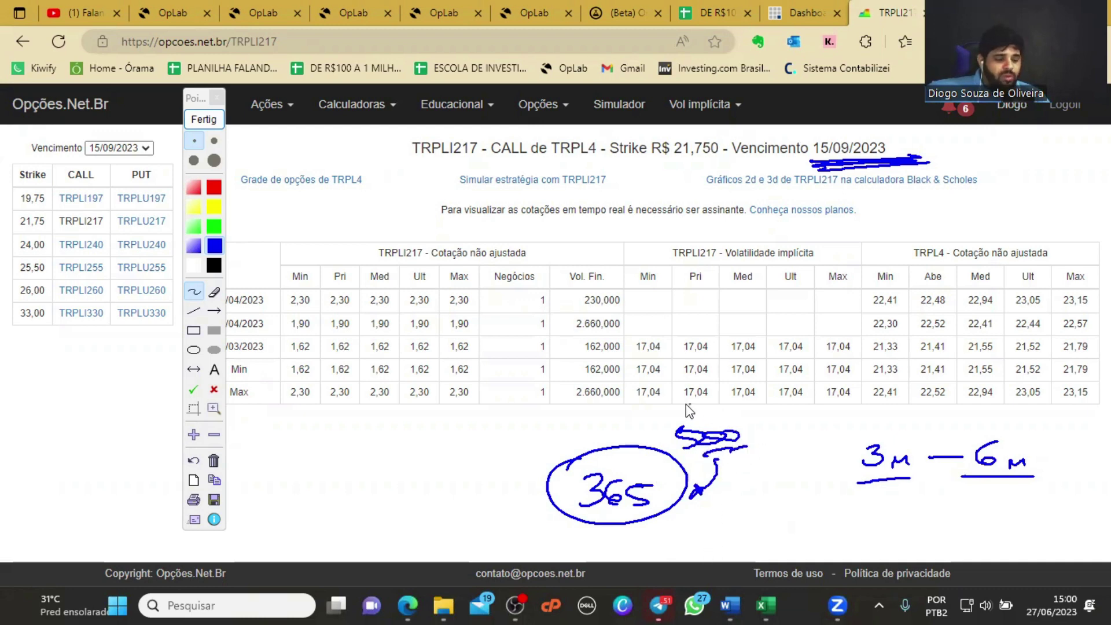
mouse_move(685, 408)
left_mouse_down()
mouse_move(720, 463)
mouse_move(641, 429)
left_mouse_up()
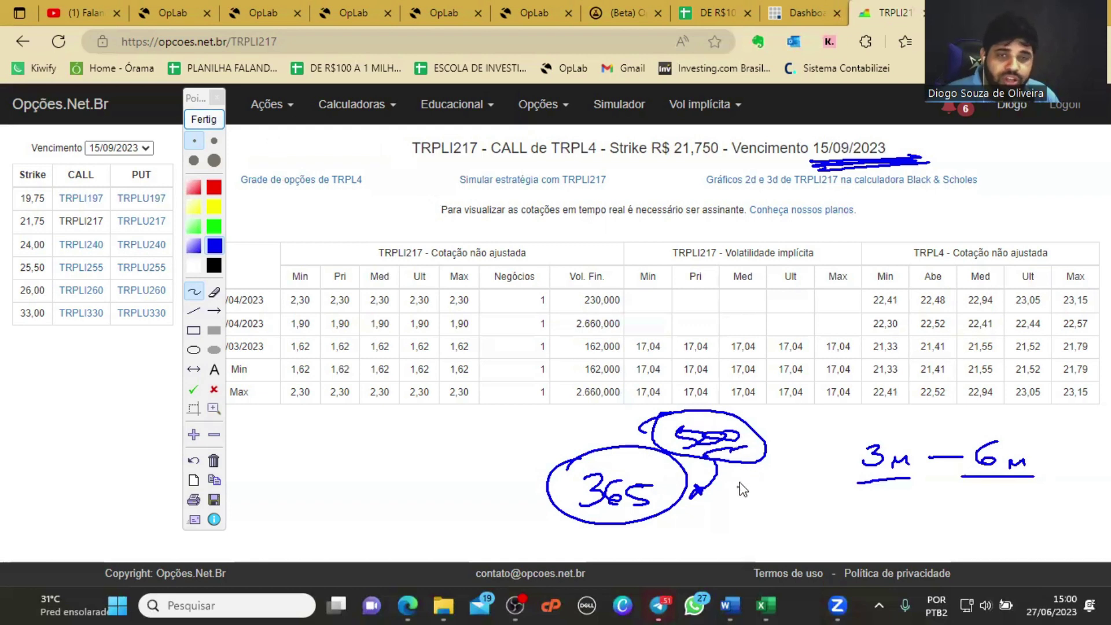
left_click(214, 120)
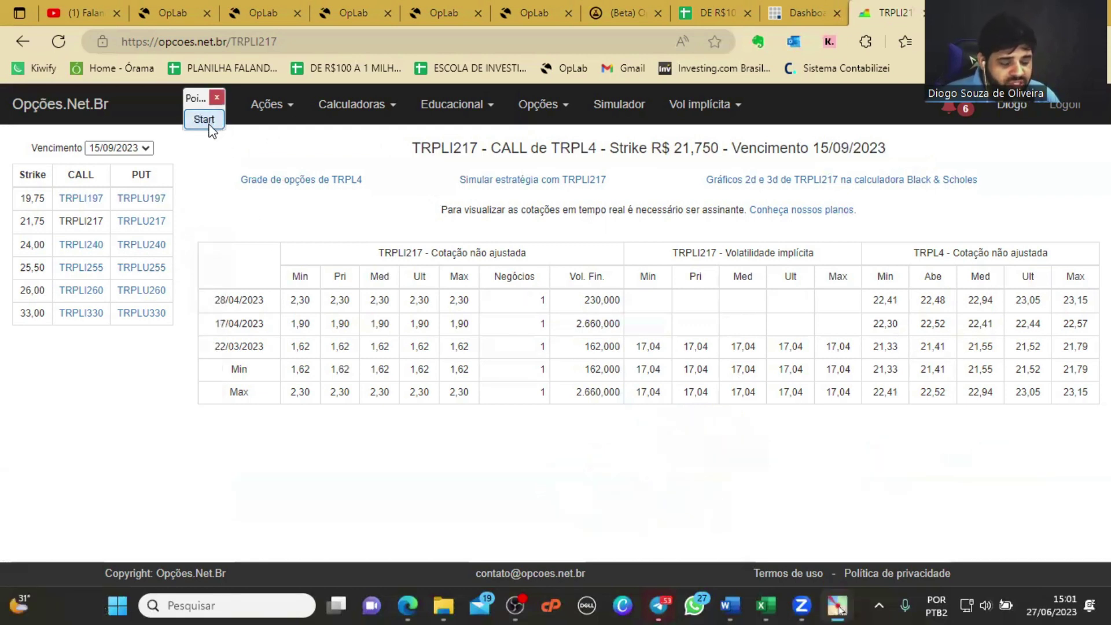
- Restart screen annotation and handwrite an underlined 1.000 and the calculation 100 x 24,80 = 2.480, underlining the result
left_click(207, 123)
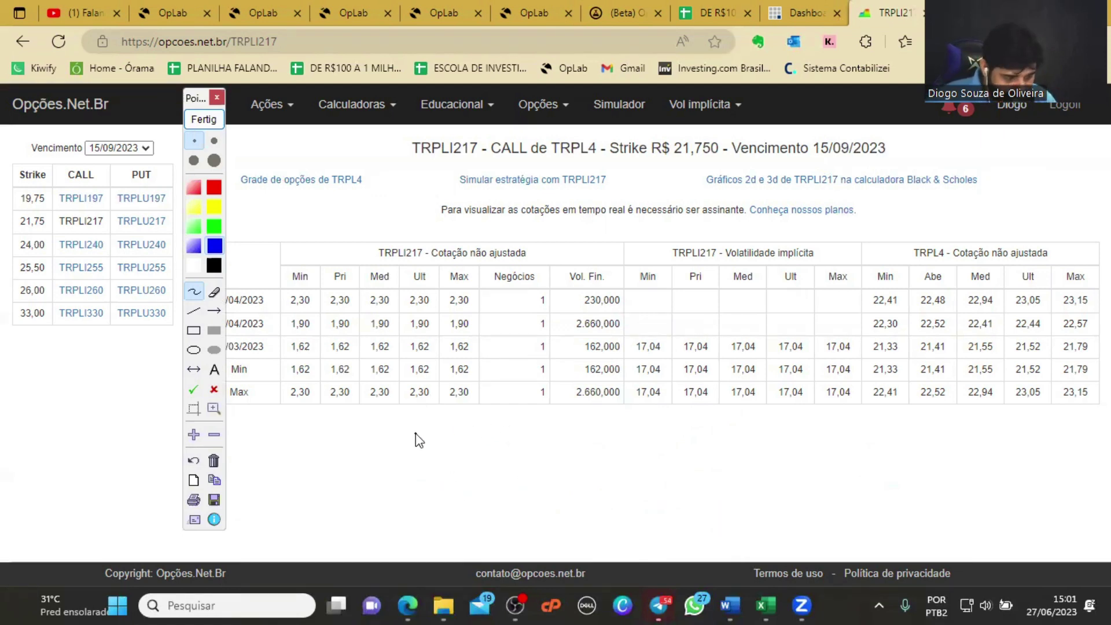
mouse_move(416, 439)
left_mouse_down()
mouse_move(478, 446)
mouse_move(458, 463)
mouse_move(484, 481)
left_mouse_up()
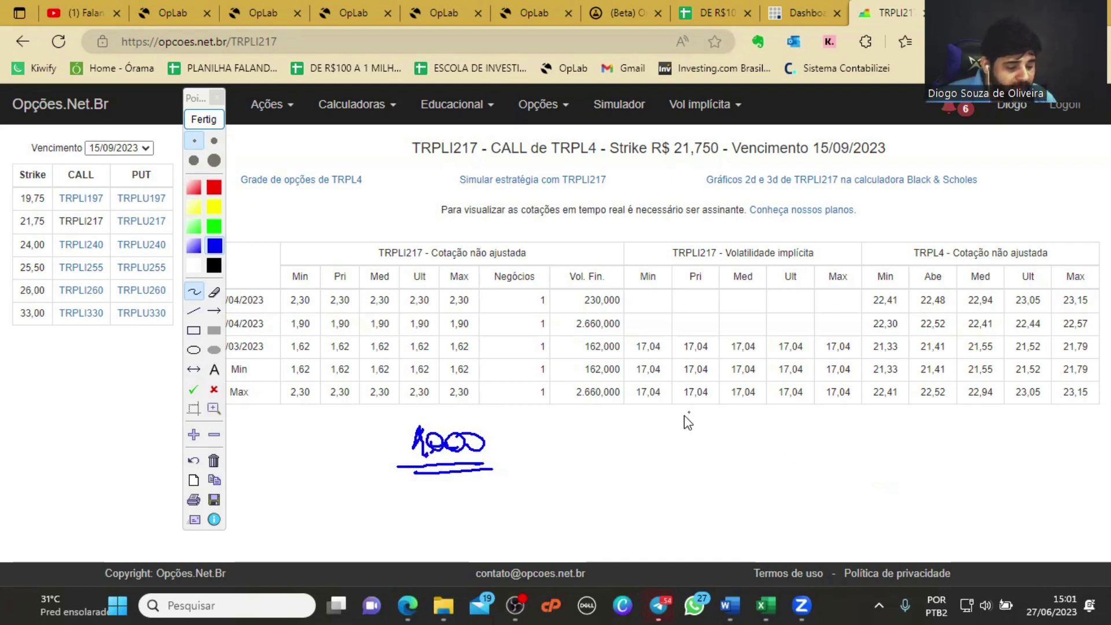
mouse_move(676, 426)
left_mouse_down()
mouse_move(673, 437)
mouse_move(723, 444)
mouse_move(738, 425)
mouse_move(800, 458)
left_mouse_up()
mouse_move(806, 448)
left_mouse_down()
mouse_move(802, 457)
mouse_move(891, 440)
mouse_move(939, 450)
mouse_move(1000, 440)
left_mouse_up()
left_click_drag(894, 466, 1054, 465)
left_click_drag(1042, 472, 944, 478)
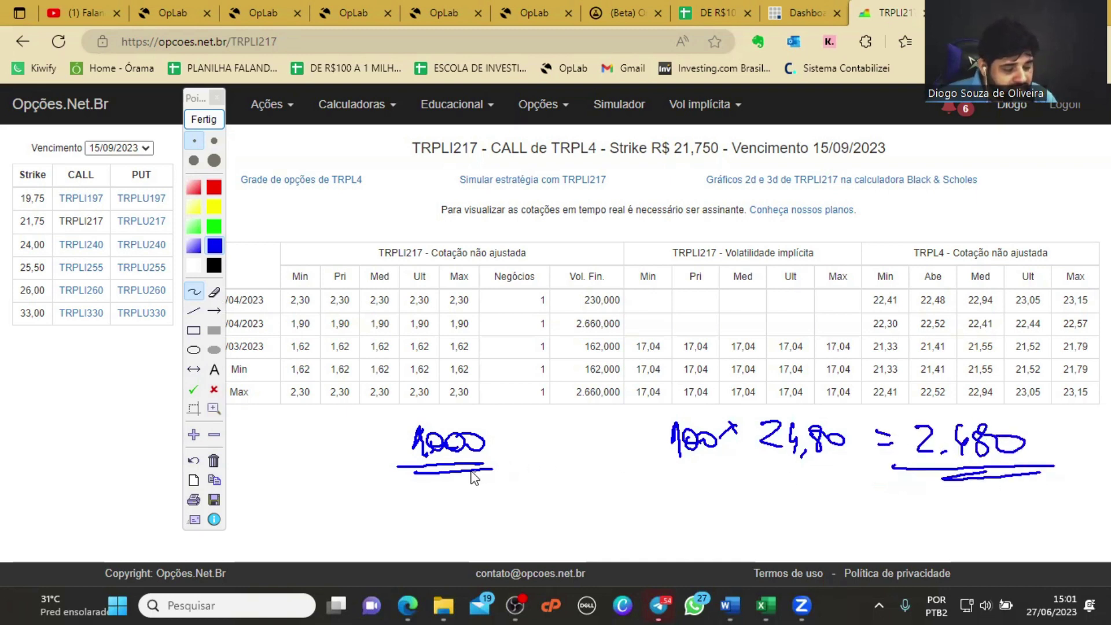
- Underline 1.000 again and draw an arrow from it to the calculation, labelled TRPL4F
left_click_drag(475, 478, 495, 472)
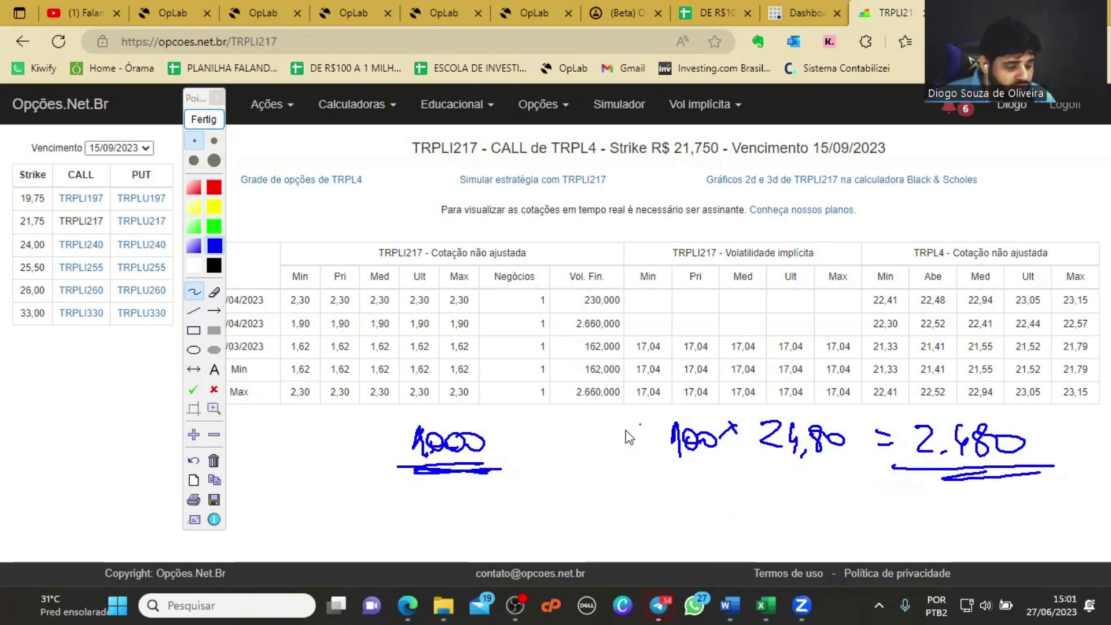
left_click_drag(503, 454, 801, 489)
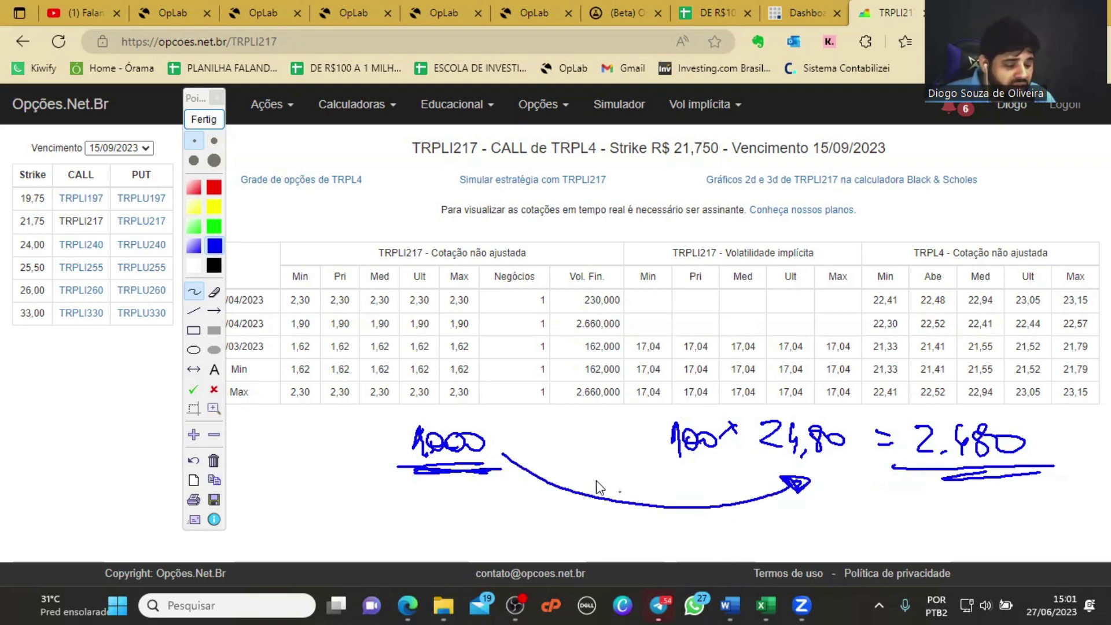
mouse_move(567, 518)
left_mouse_down()
mouse_move(631, 535)
mouse_move(632, 523)
mouse_move(643, 540)
mouse_move(652, 521)
mouse_move(663, 538)
mouse_move(676, 522)
mouse_move(692, 530)
mouse_move(658, 553)
mouse_move(706, 545)
left_mouse_up()
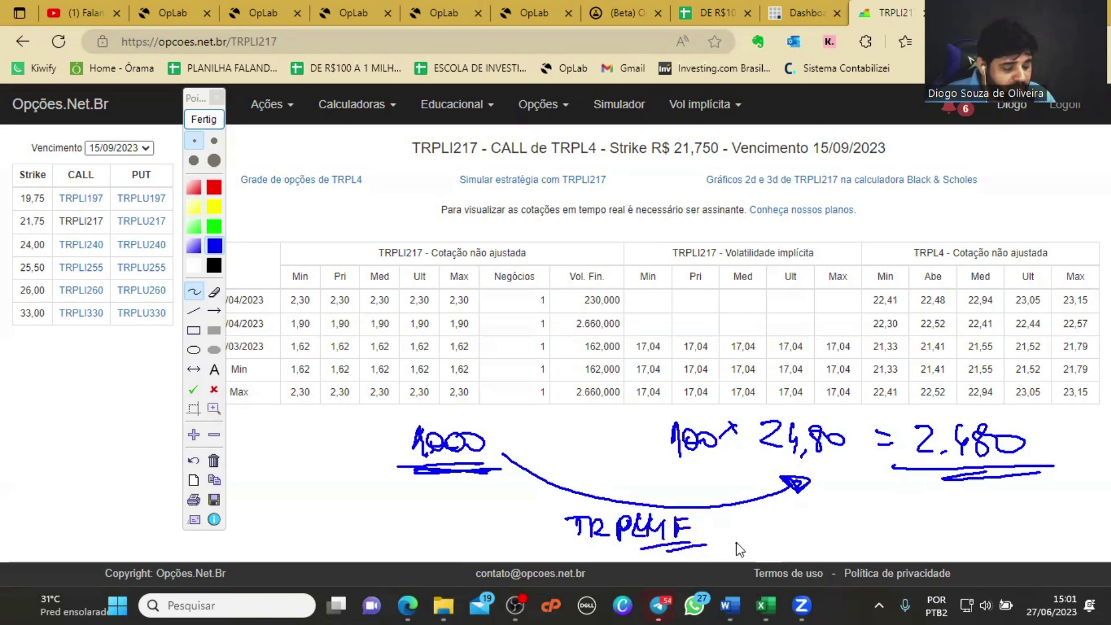
- Handwrite a circled 35 and an underlined "60 ITSA4F" below the calculation, and end the annotation session
mouse_move(845, 500)
left_mouse_down()
mouse_move(846, 523)
mouse_move(858, 493)
mouse_move(875, 527)
left_mouse_up()
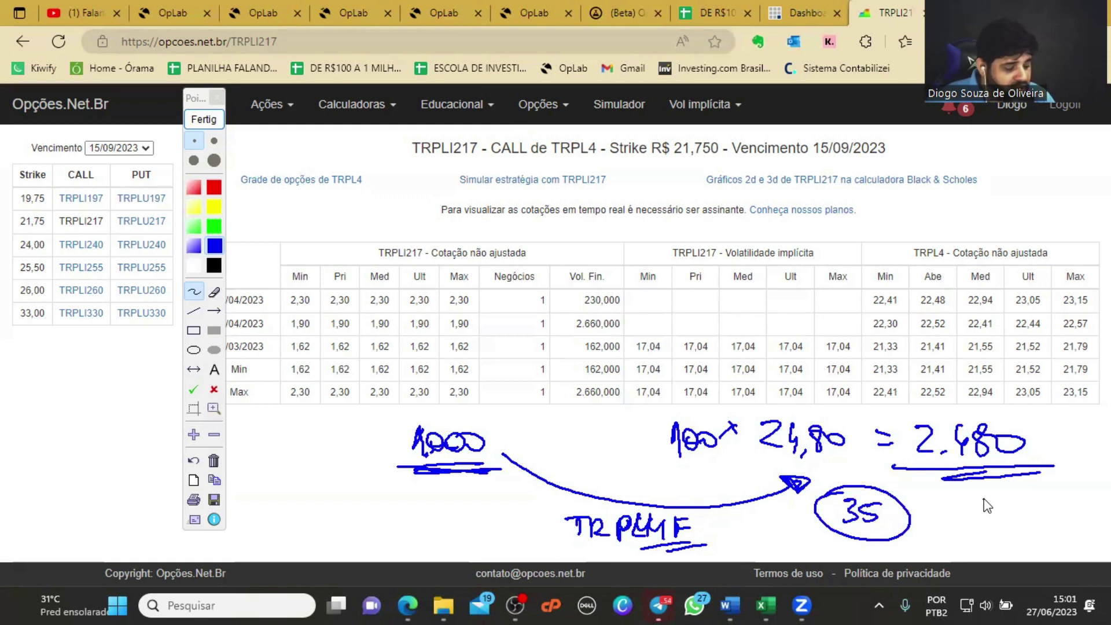
mouse_move(977, 514)
left_mouse_down()
mouse_move(993, 507)
mouse_move(984, 524)
left_mouse_up()
mouse_move(996, 515)
left_mouse_down()
mouse_move(1029, 527)
mouse_move(1045, 509)
mouse_move(1061, 510)
mouse_move(1062, 527)
mouse_move(1064, 516)
mouse_move(1089, 518)
left_mouse_up()
left_click_drag(1016, 550, 1031, 547)
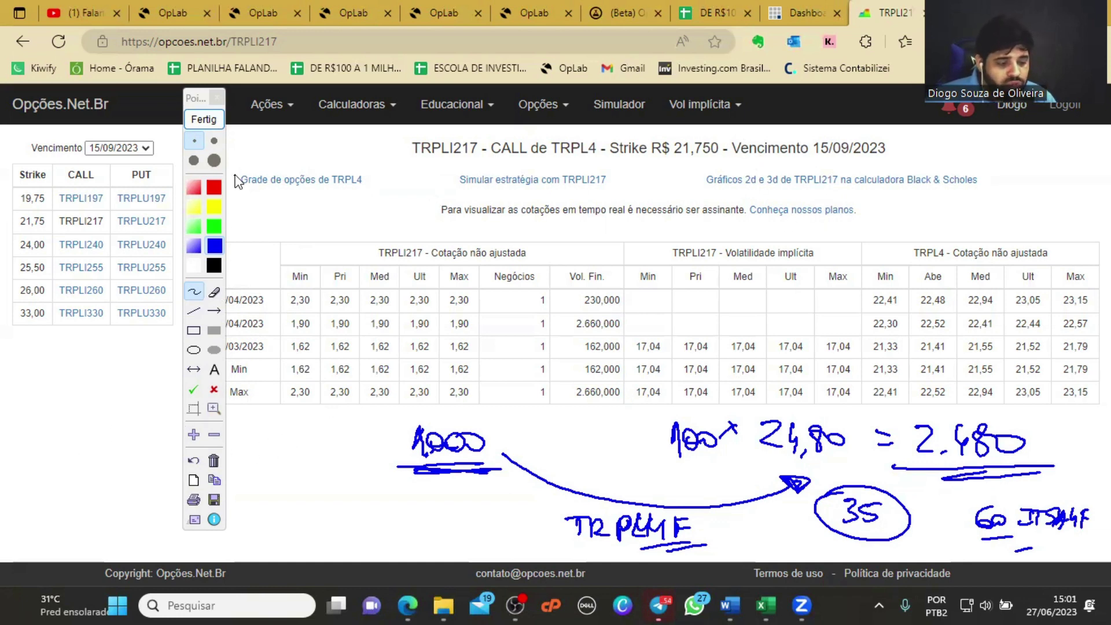
left_click(210, 119)
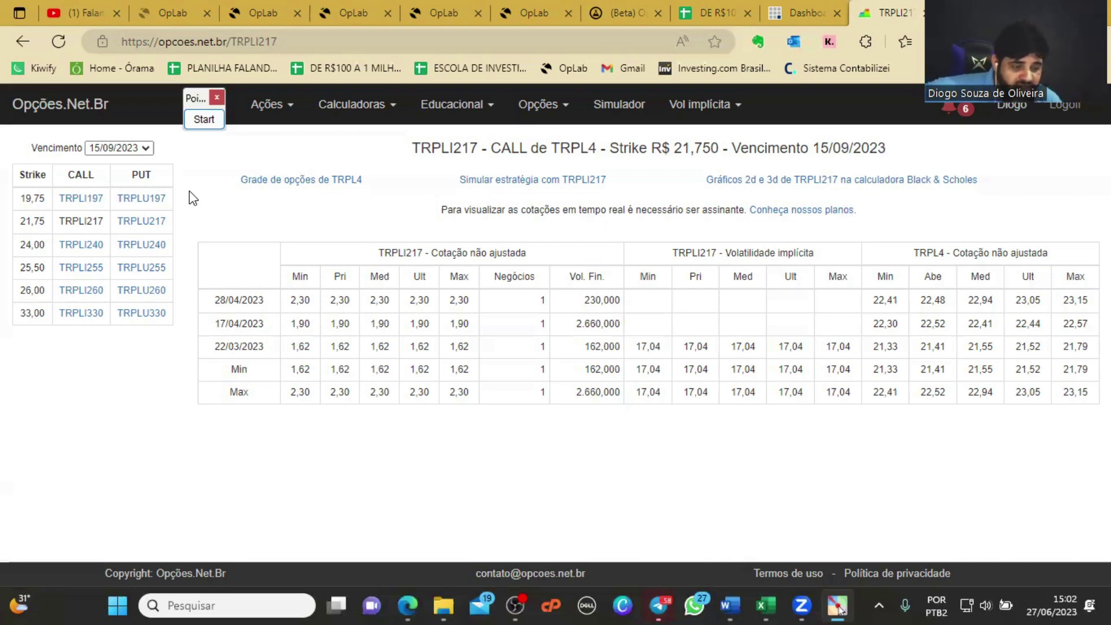
- Switch to Telegram and view the latest June portfolio-versus-benchmark chart among the photos of the mentoring chat
left_click(204, 121)
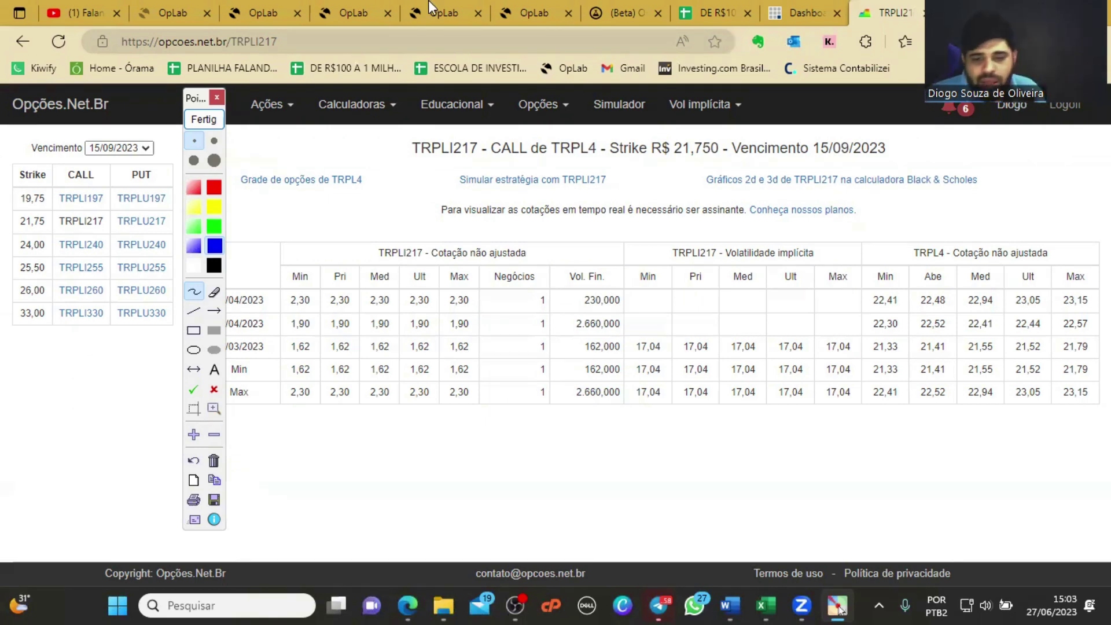
left_click(841, 608)
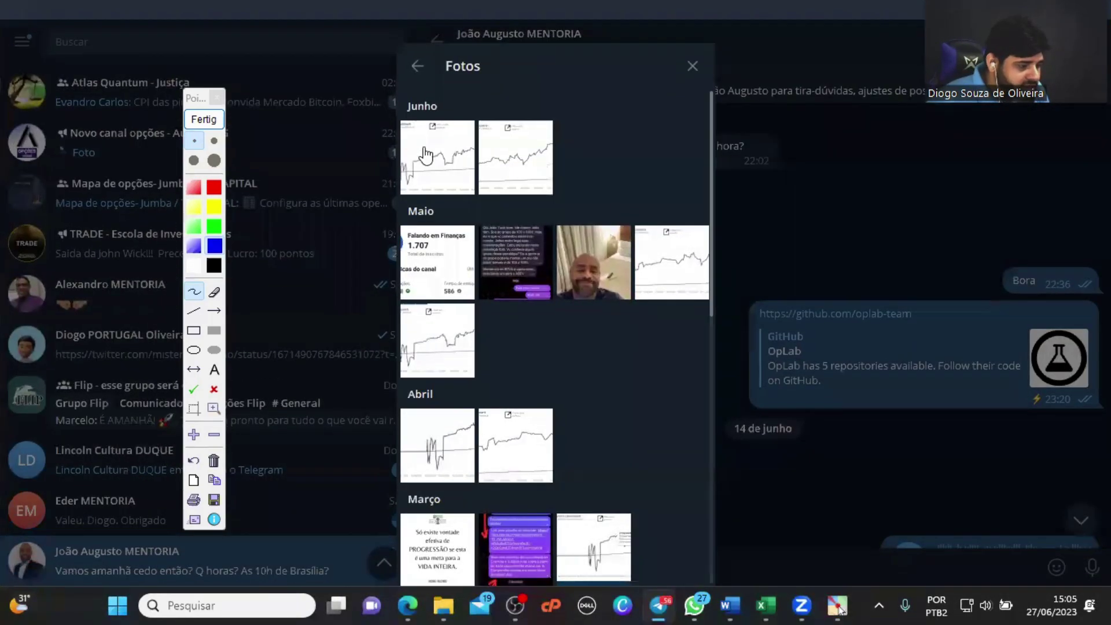
left_click(429, 154)
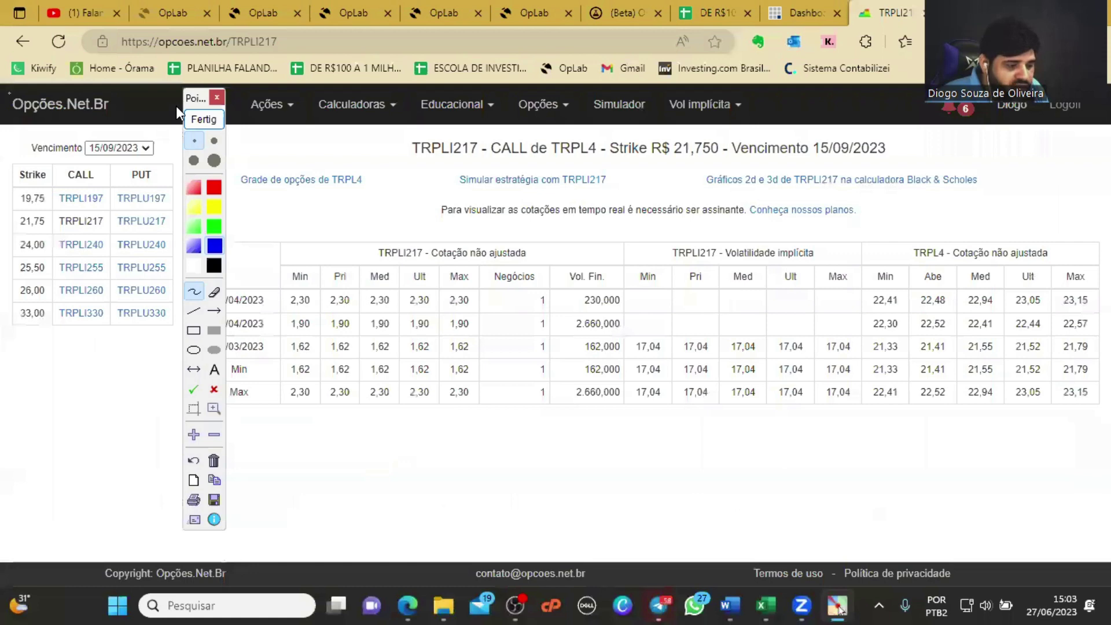
left_click(203, 119)
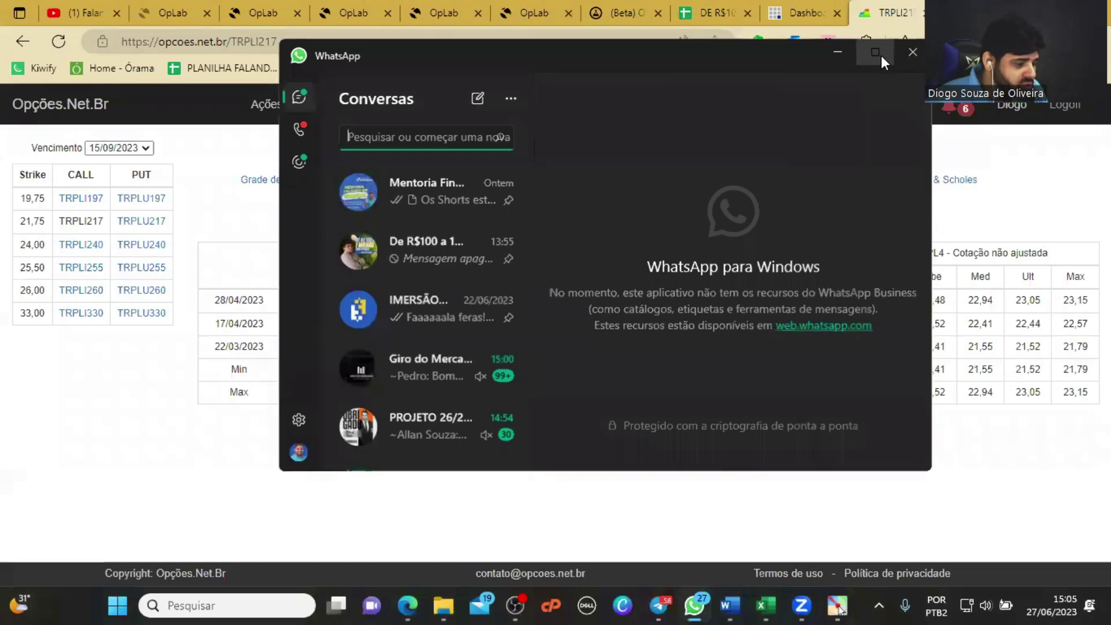
left_click(875, 53)
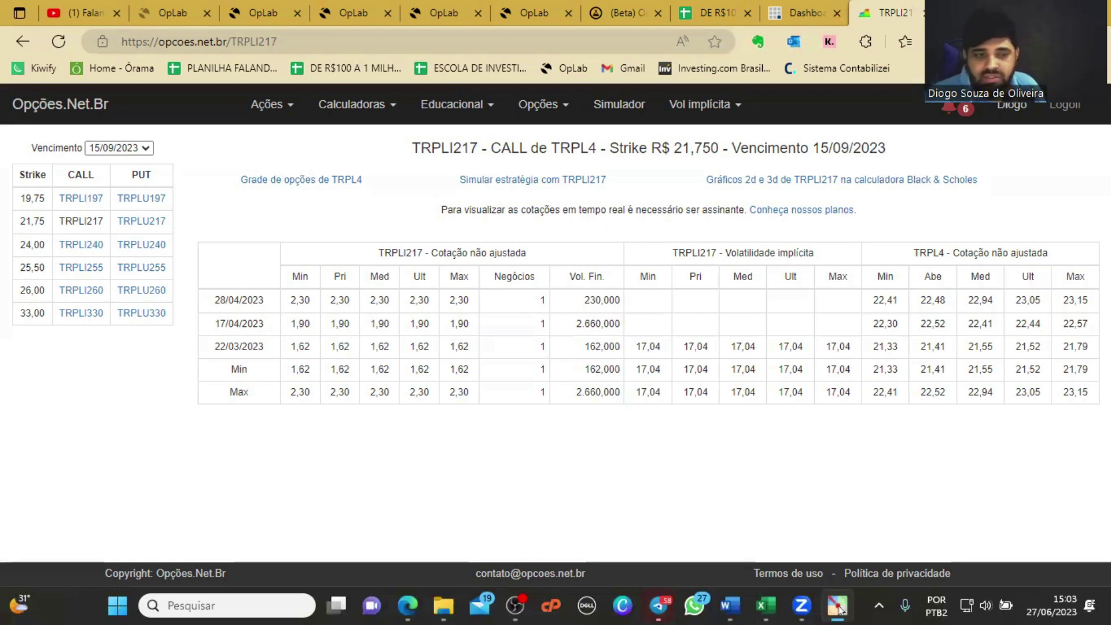
left_click(837, 607)
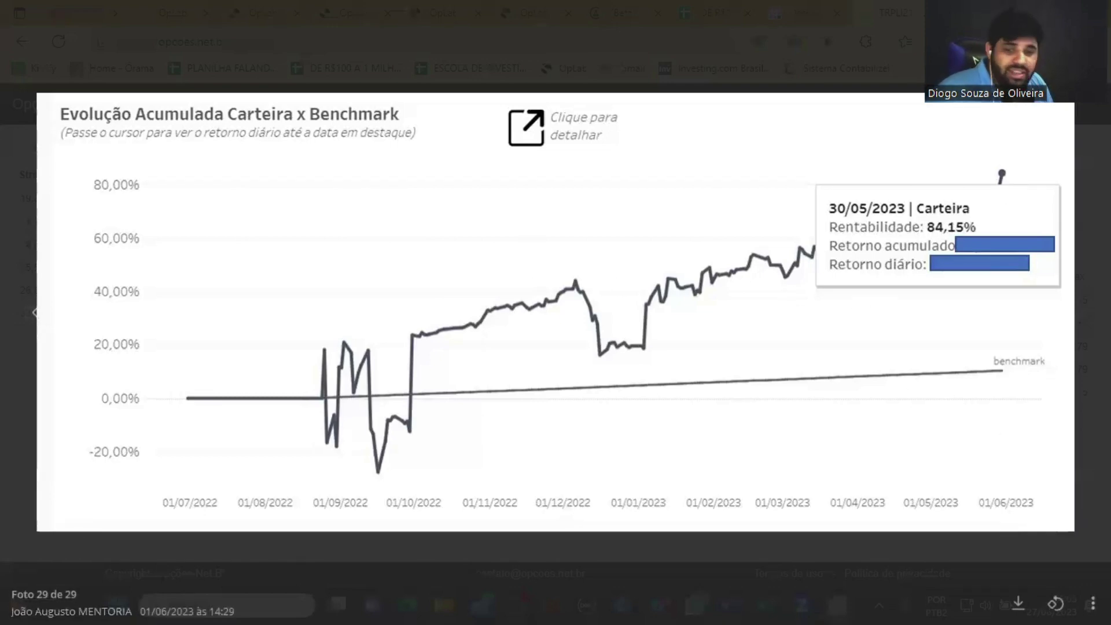
left_click(837, 606)
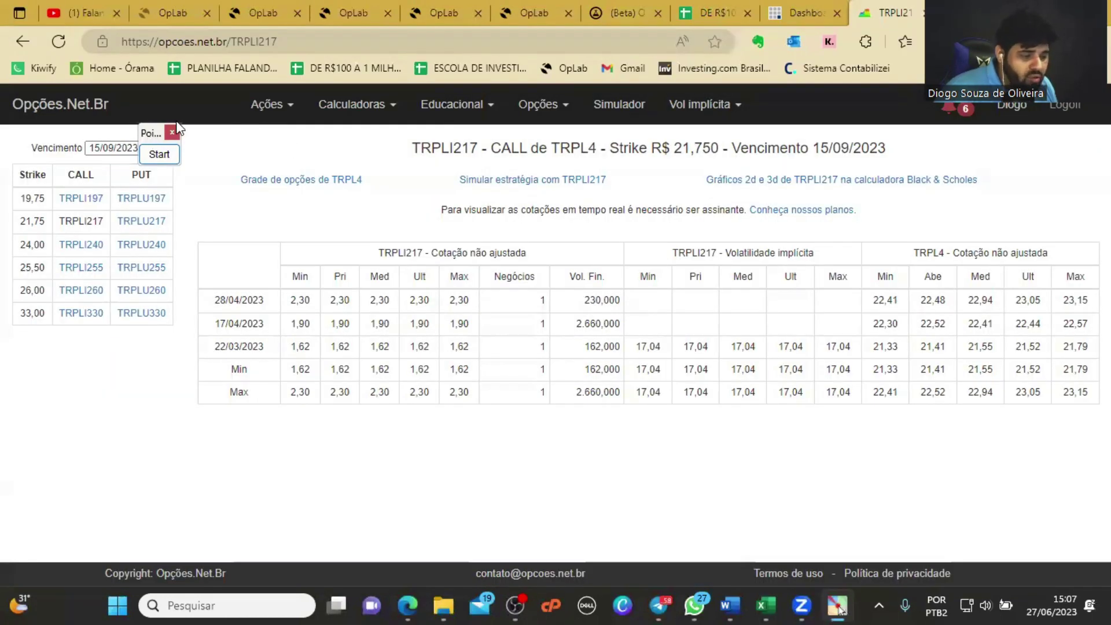
- On OpLab's TRPL4 share-purchase simulation, start screen annotation and handwrite an underlined 1000 and a circled 365 below the payoff line
mouse_move(177, 122)
left_mouse_down()
mouse_move(276, 95)
mouse_move(194, 109)
left_mouse_up()
left_click(533, 13)
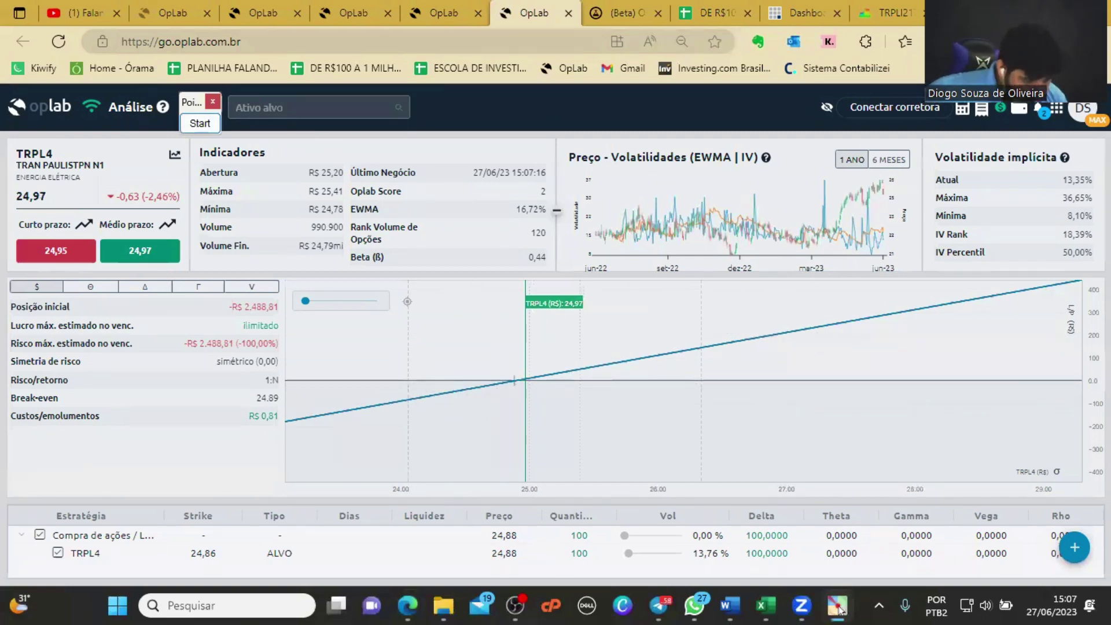
left_click(200, 123)
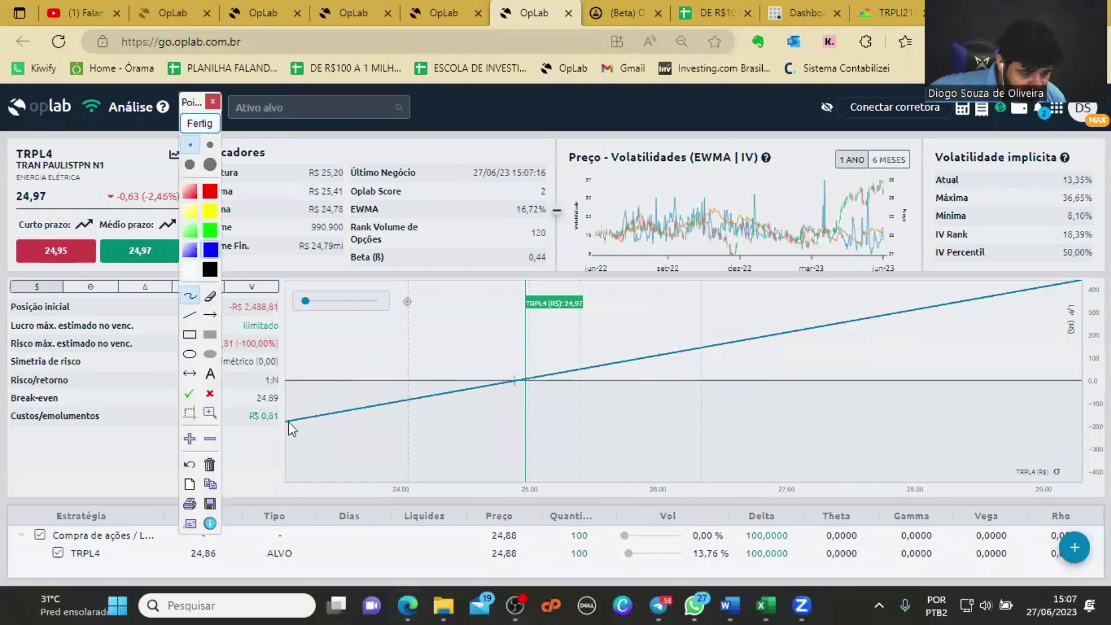
left_click_drag(304, 441, 346, 451)
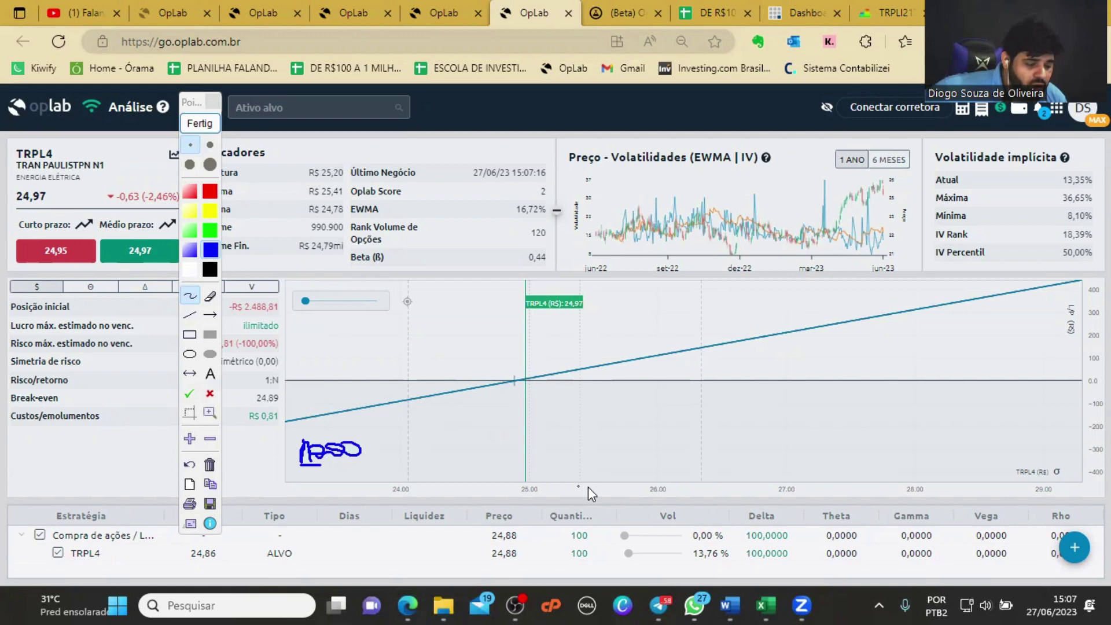
mouse_move(583, 407)
left_mouse_down()
mouse_move(606, 424)
mouse_move(582, 390)
left_mouse_up()
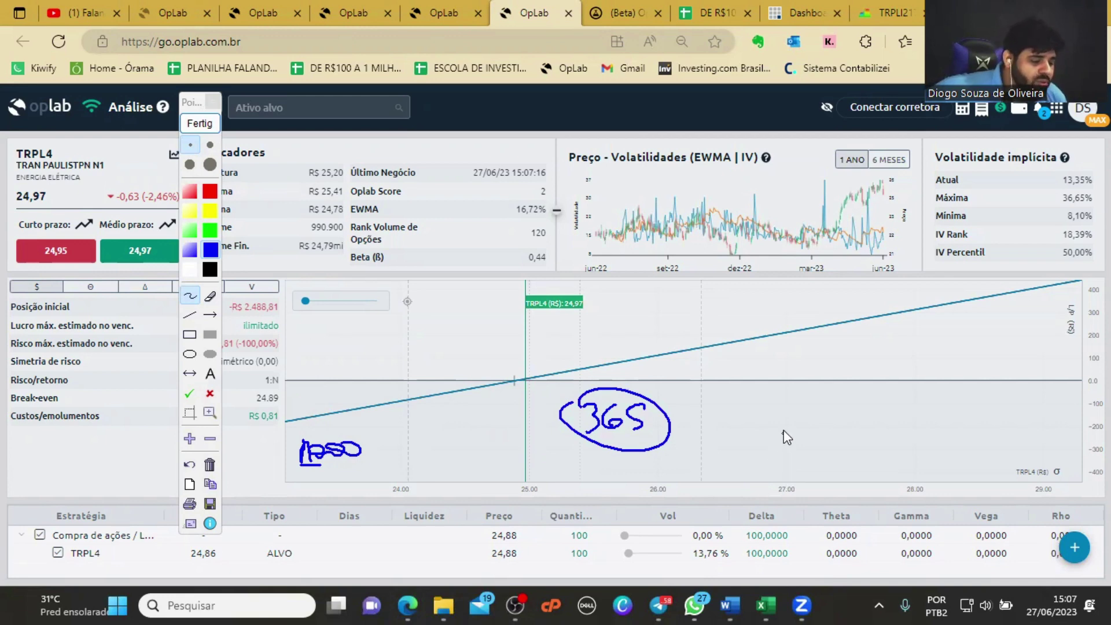
- Handwrite a circled 200 and a circled 100 beside the 365, and end the annotation session
left_click_drag(798, 453, 833, 447)
left_click_drag(740, 442, 734, 429)
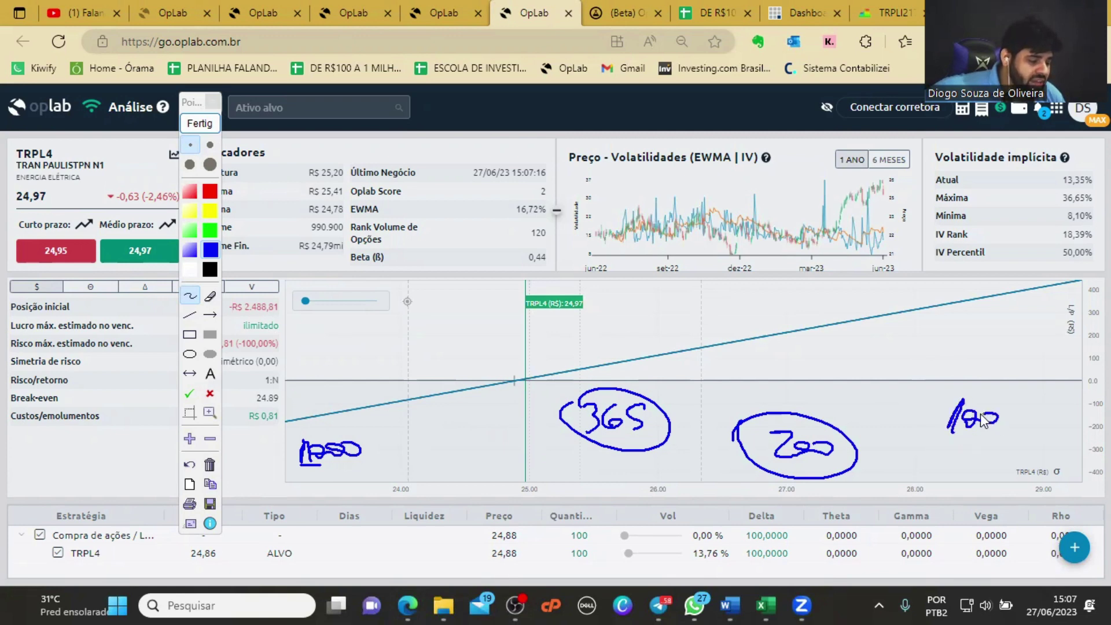
left_click_drag(937, 394, 944, 399)
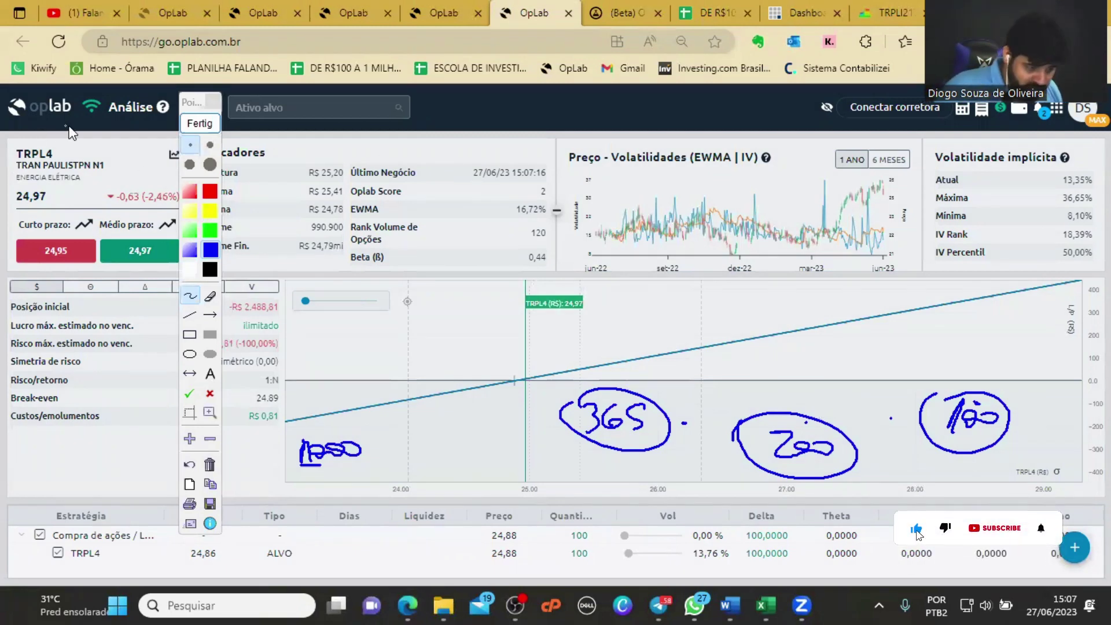
left_click(198, 124)
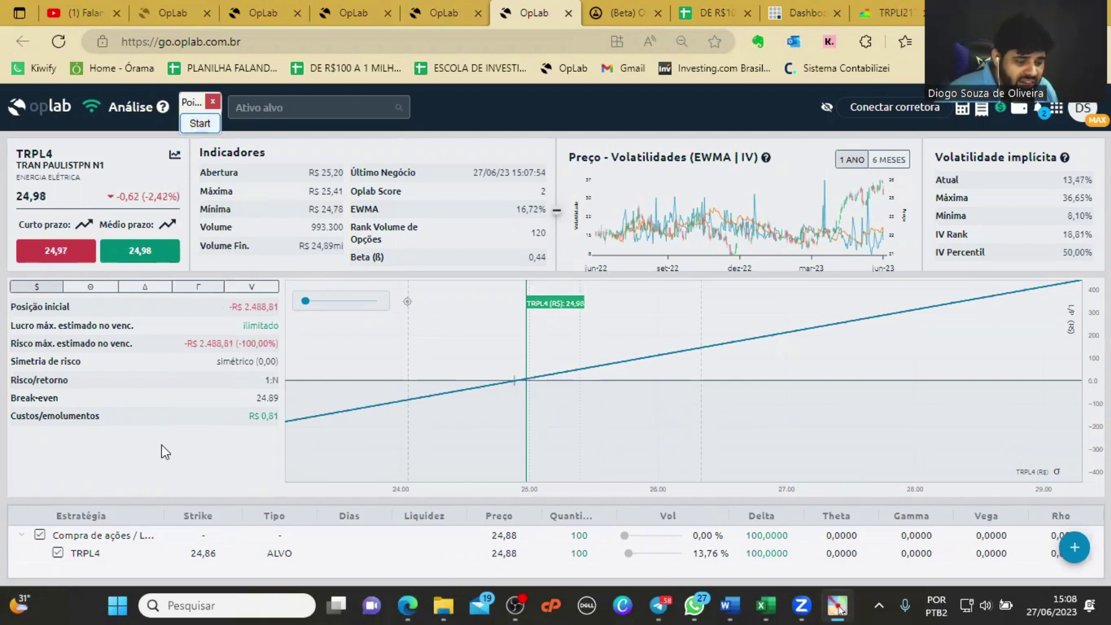
- Set the quantity of TRPL4 shares in the simulated purchase to 15
left_click(572, 553)
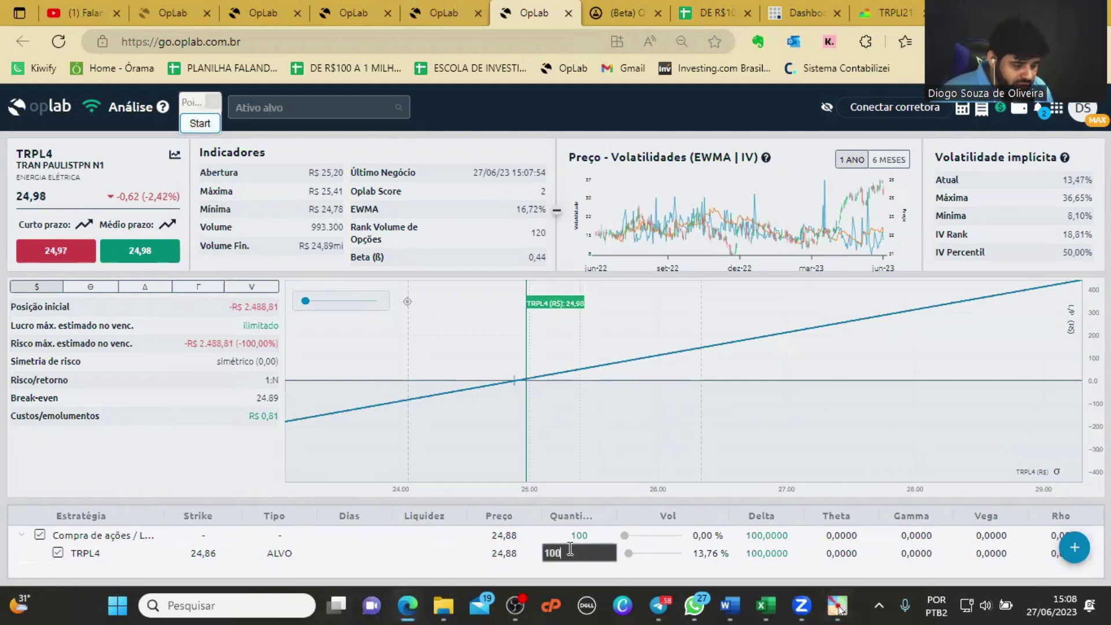
left_click_drag(580, 552, 519, 555)
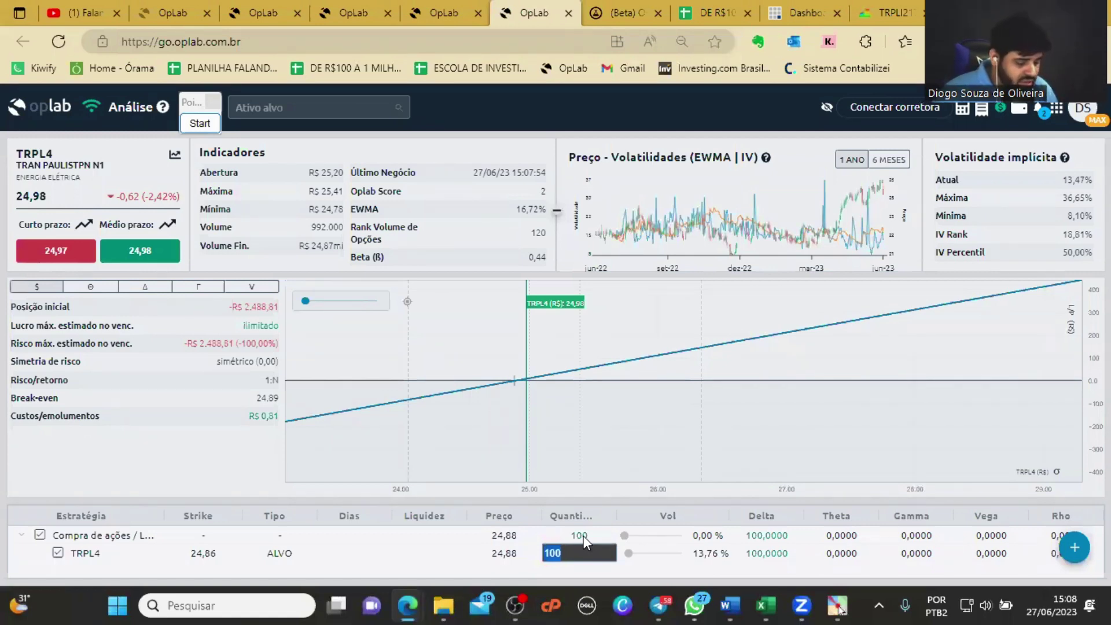
type("15")
key("Return")
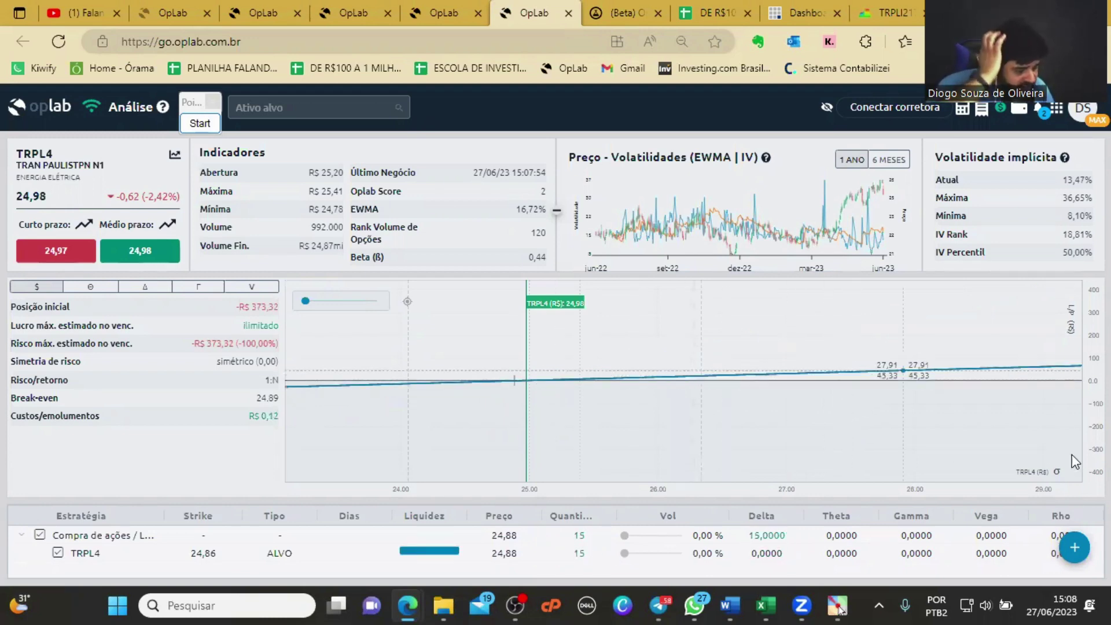
- Return the simulation to the options grid and expand it again to rescale the payoff chart for the TRPL4 shares
left_click(1074, 547)
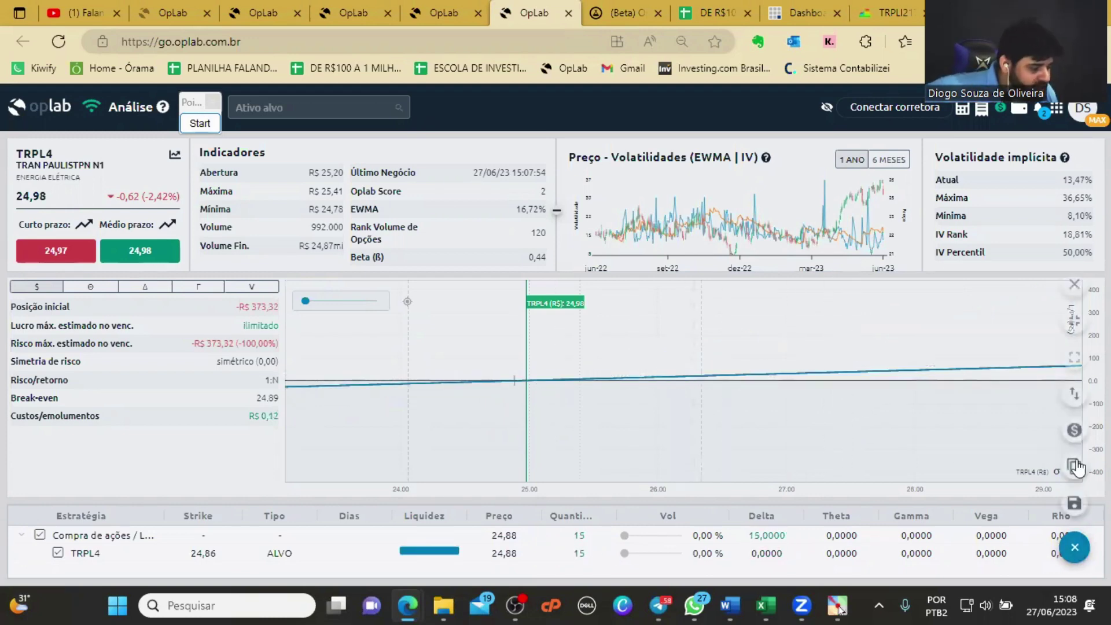
left_click(1071, 317)
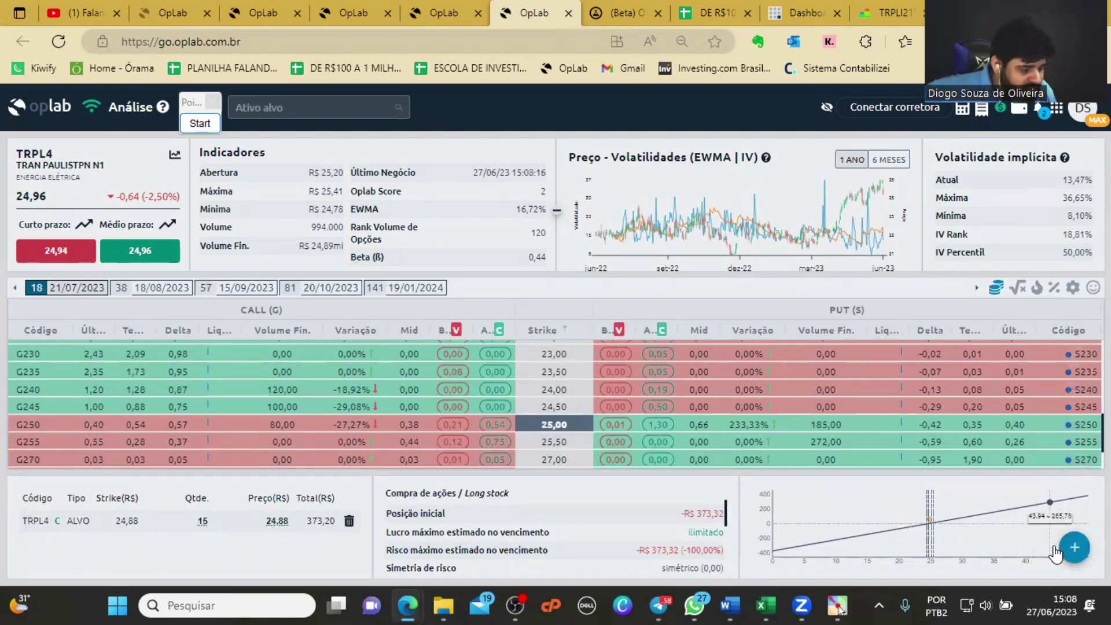
mouse_move(1055, 551)
left_click(1075, 394)
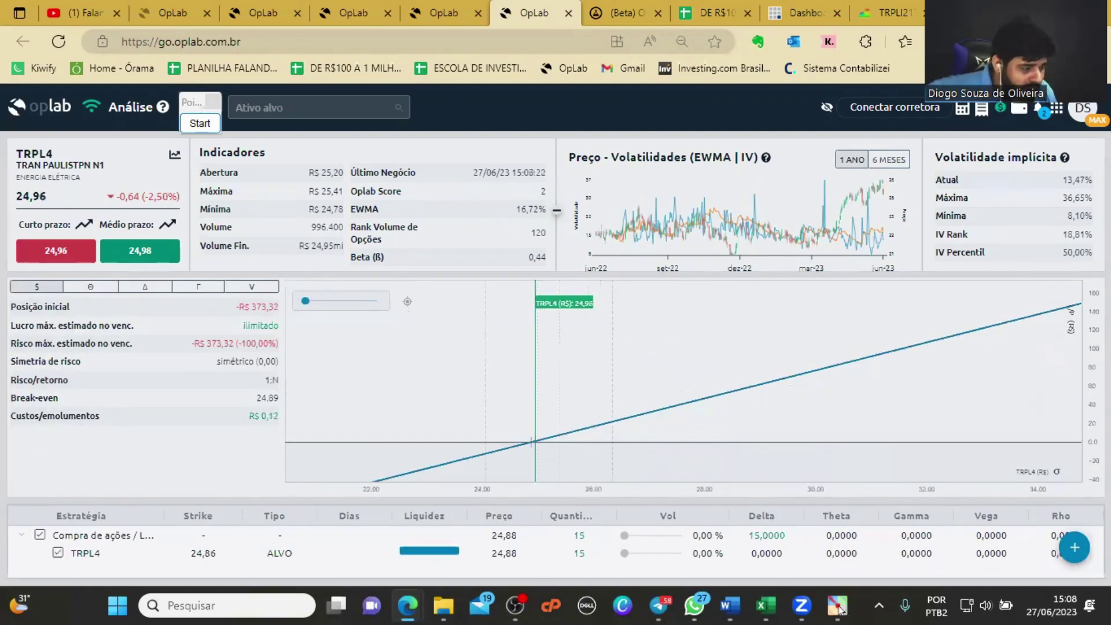
- In the other TRPL4 analysis, simulate buying 100 of the TRPLI217 call expiring 15/09/2023 and expand its payoff chart
left_click(444, 12)
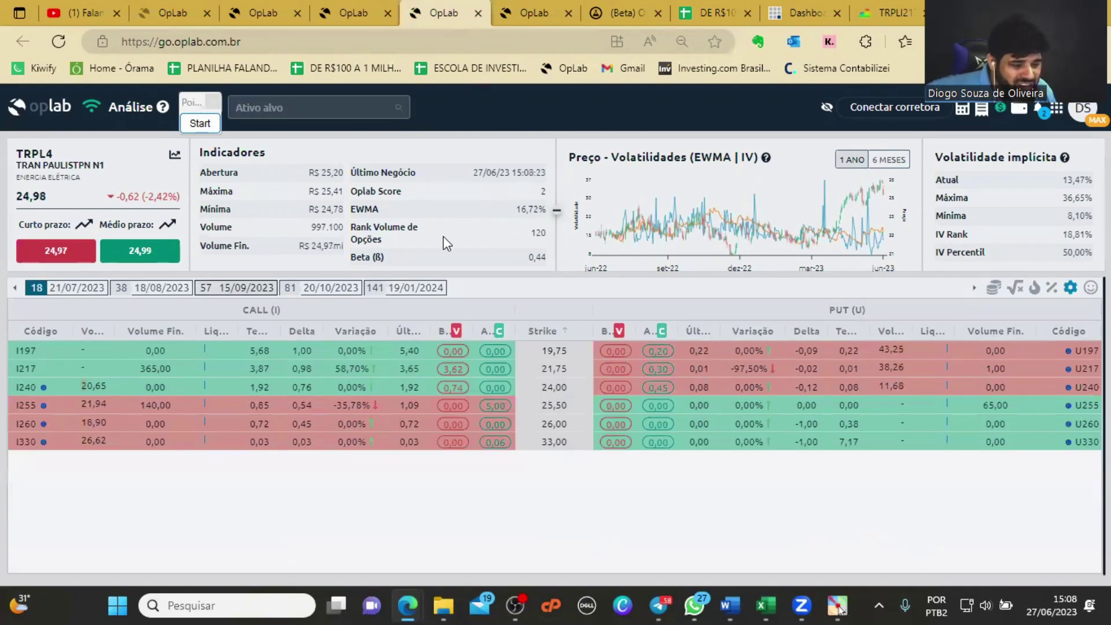
left_click(497, 368)
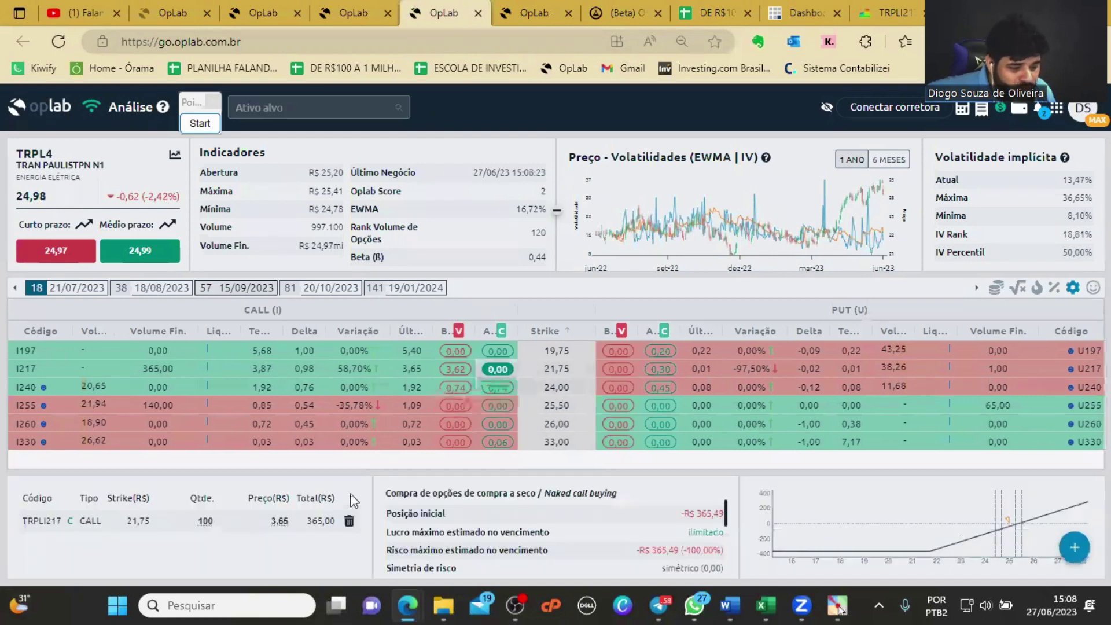
left_click(1066, 552)
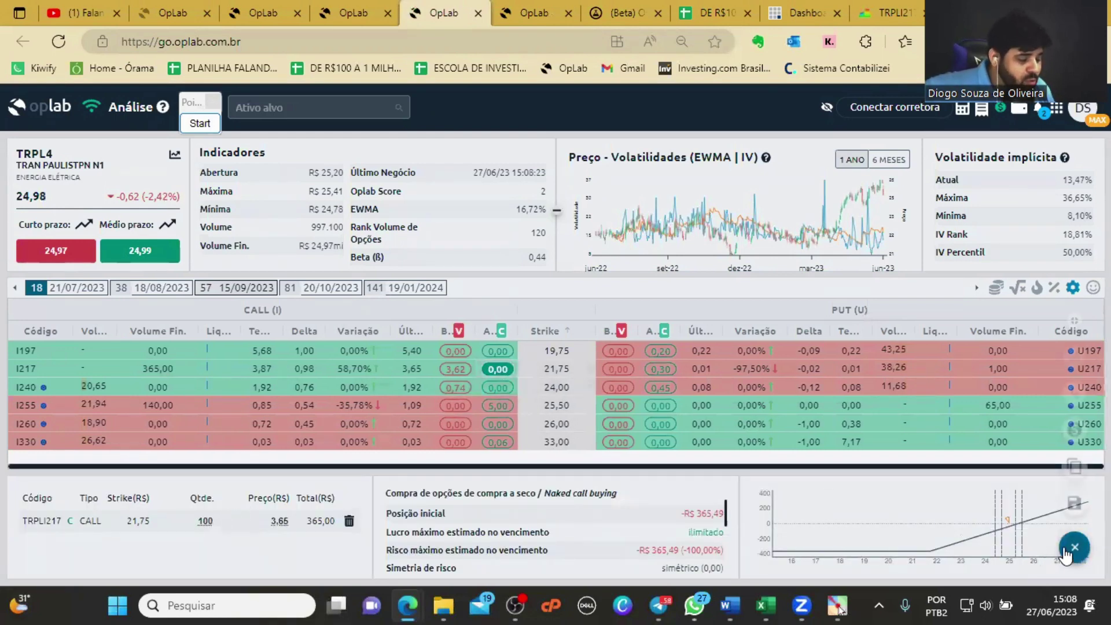
left_click(1075, 357)
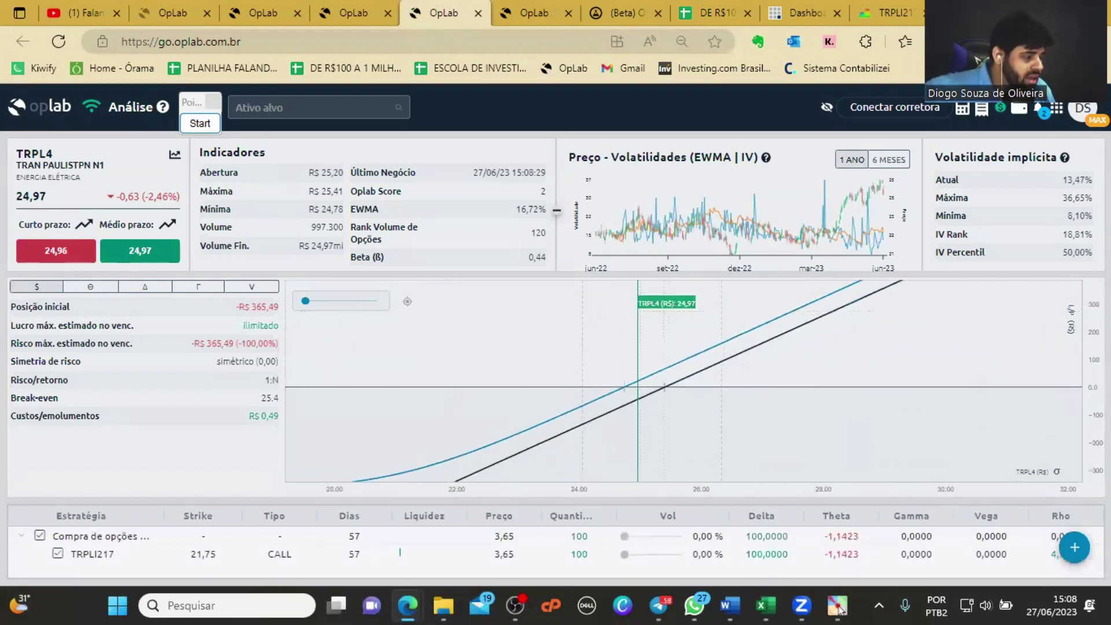
- Enlarge the page and examine the TRPLI217 call's profit and loss at TRPL4 prices near 26
left_click(1094, 41)
left_click(1016, 149)
left_click(1017, 149)
left_click(1016, 149)
left_click(1016, 149)
left_click(629, 125)
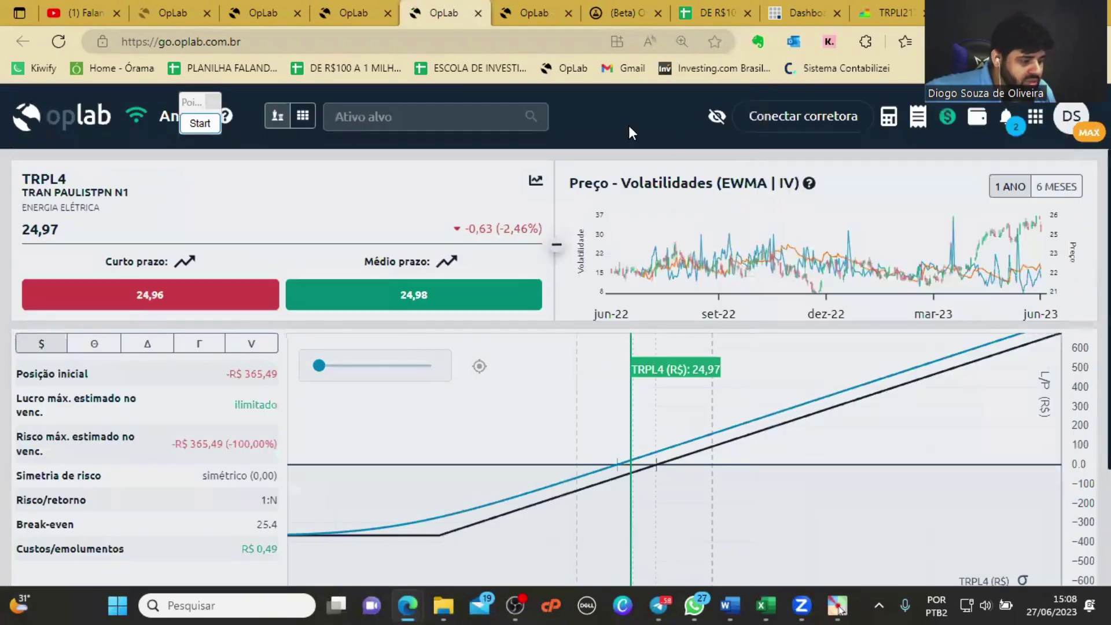
left_click_drag(712, 457, 176, 463)
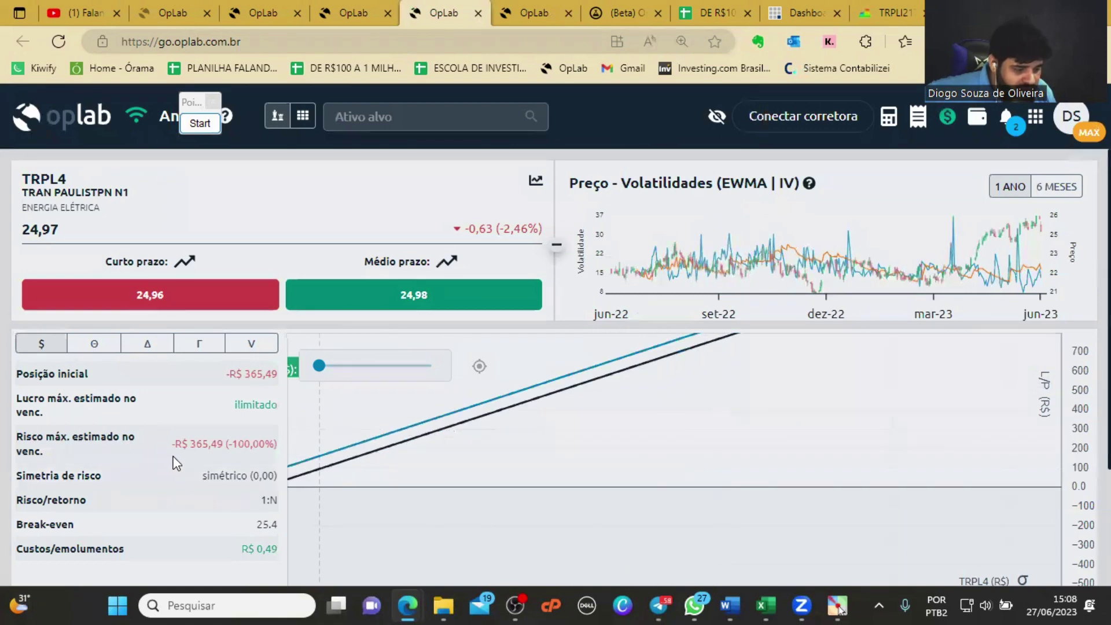
scroll(185, 463, "down", 3)
left_click_drag(564, 352, 703, 350)
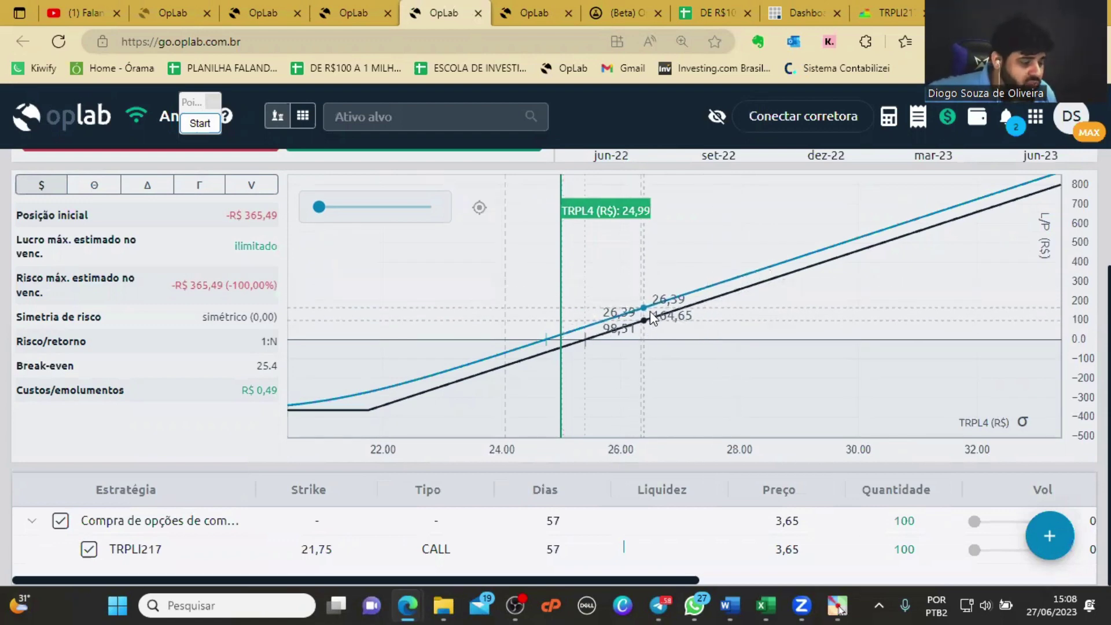
scroll(651, 317, "up", 3)
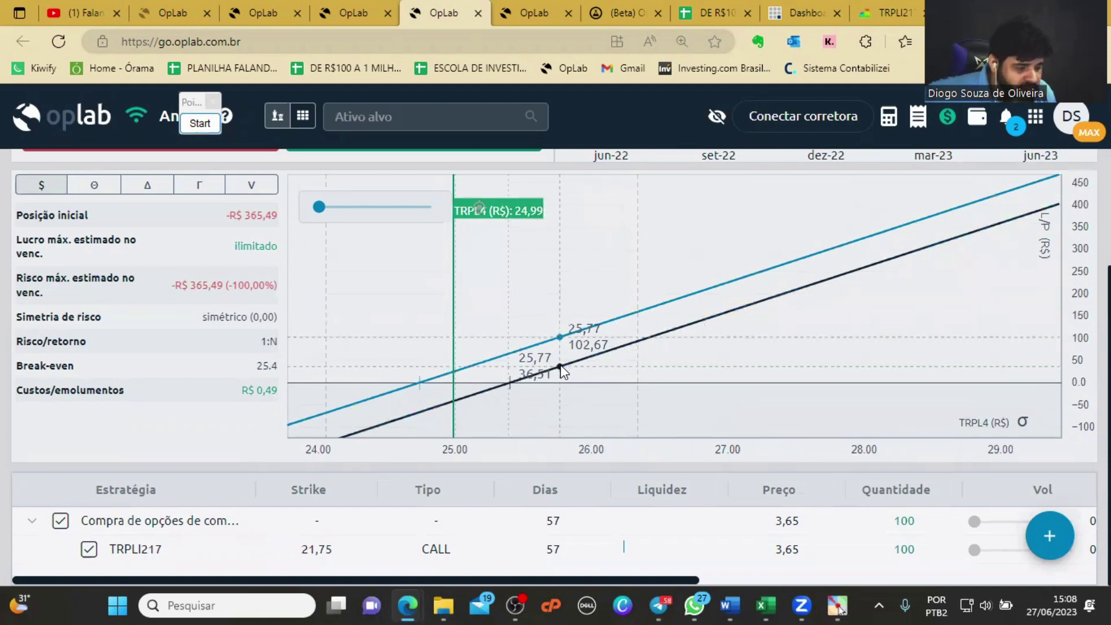
- Examine the 15-share TRPL4 purchase's profit and loss at a share price of 26,00 for comparison with the call
left_click(528, 14)
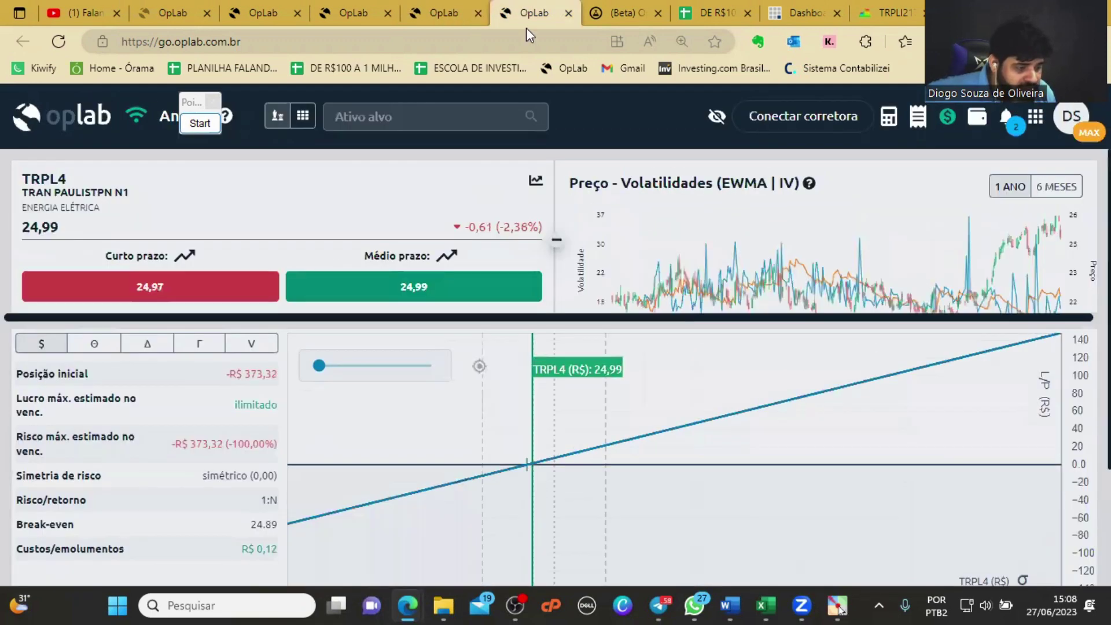
scroll(891, 261, "down", 3)
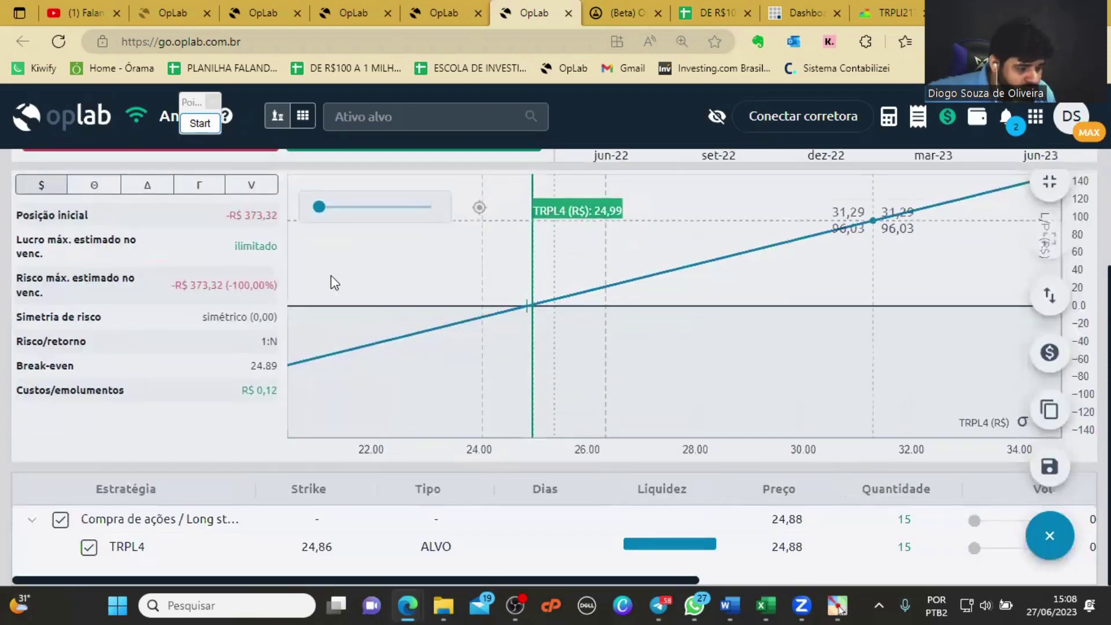
scroll(582, 332, "up", 3)
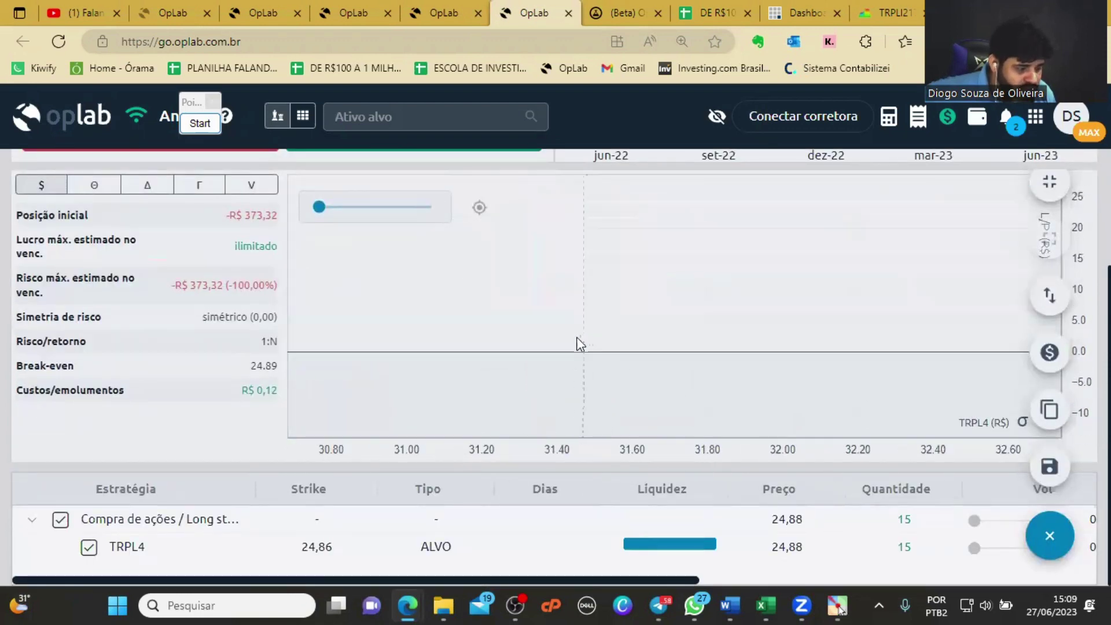
scroll(616, 334, "down", 3)
left_click_drag(580, 324, 838, 322)
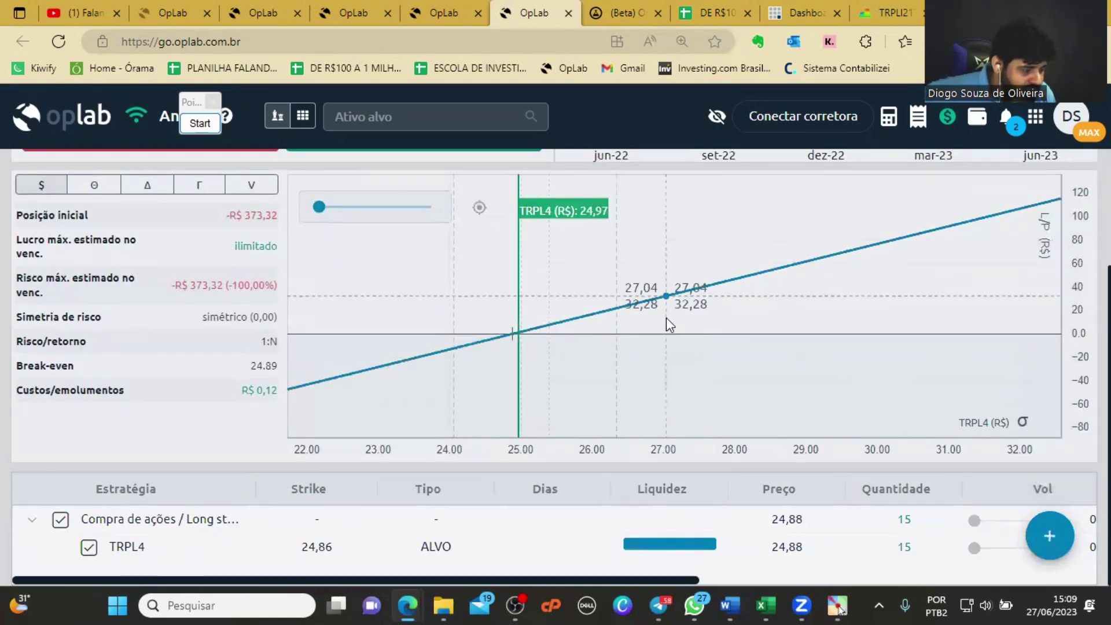
scroll(579, 334, "up", 2)
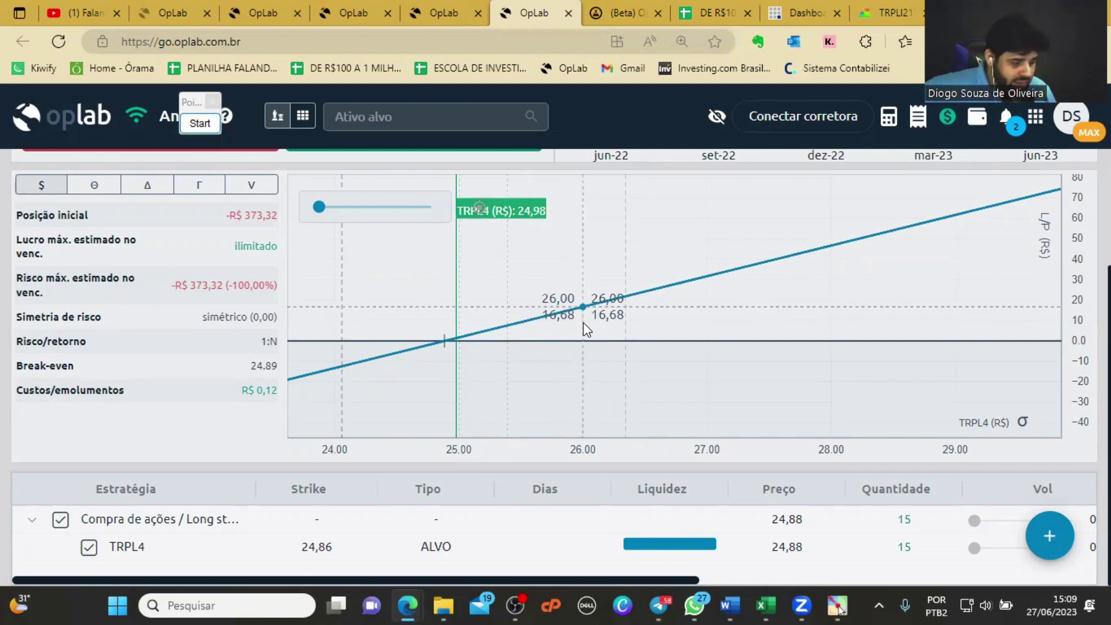
- Restart screen annotation and circle the quantity 15 in the TRPL4 row
left_click(193, 125)
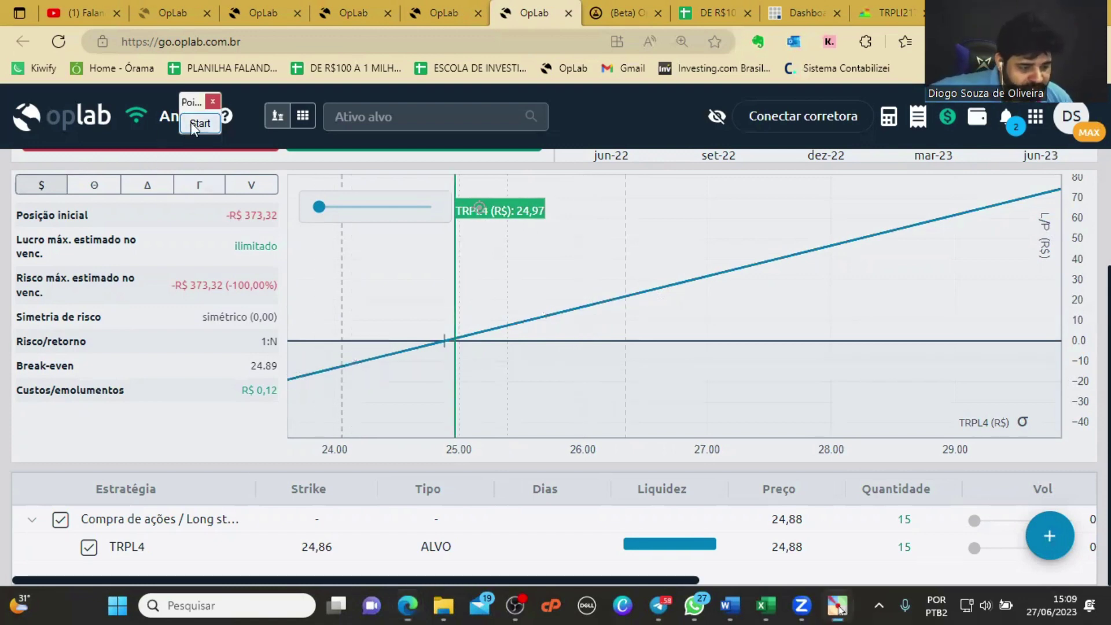
mouse_move(915, 531)
left_mouse_down()
mouse_move(933, 550)
mouse_move(910, 560)
left_mouse_up()
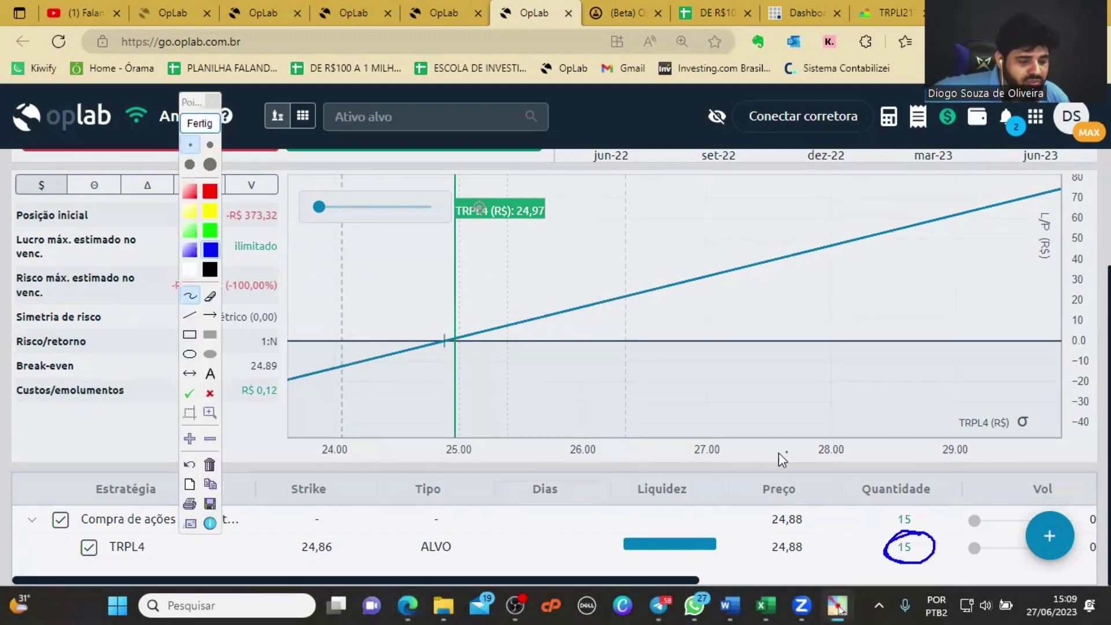
- Draw a blue arrow pointing at the initial position value of the 15-share TRPL4 purchase, and end the screen annotation
left_click_drag(311, 174, 278, 207)
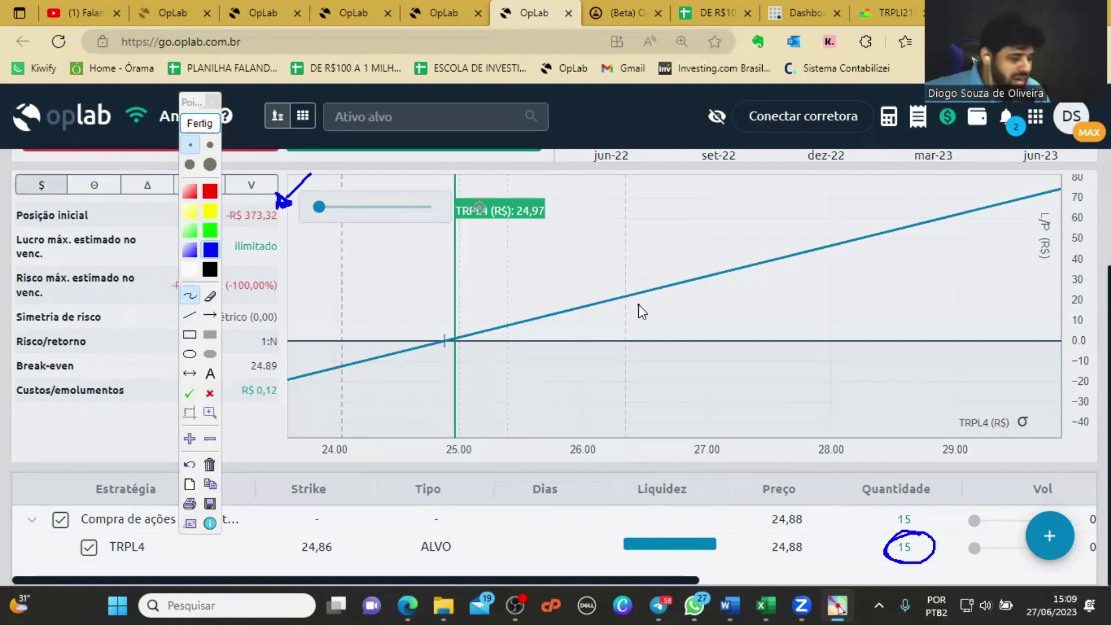
left_click(199, 123)
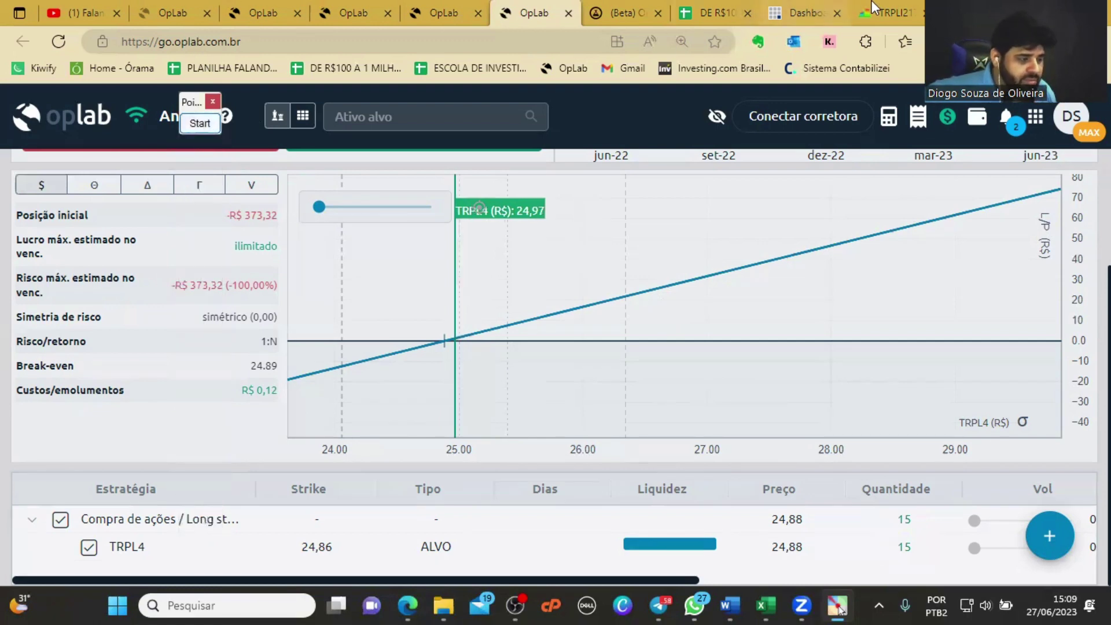
- Open the Fundamentus site in a new browser tab and look up the stock TRPL4
key("ctrl+t")
type("FUNDA")
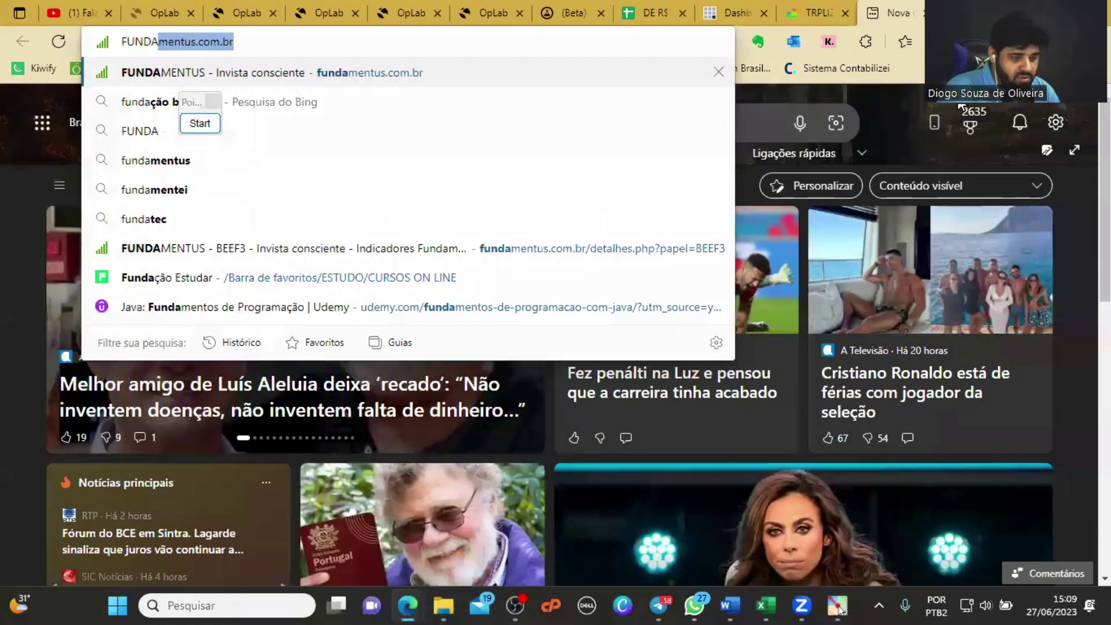
key("Return")
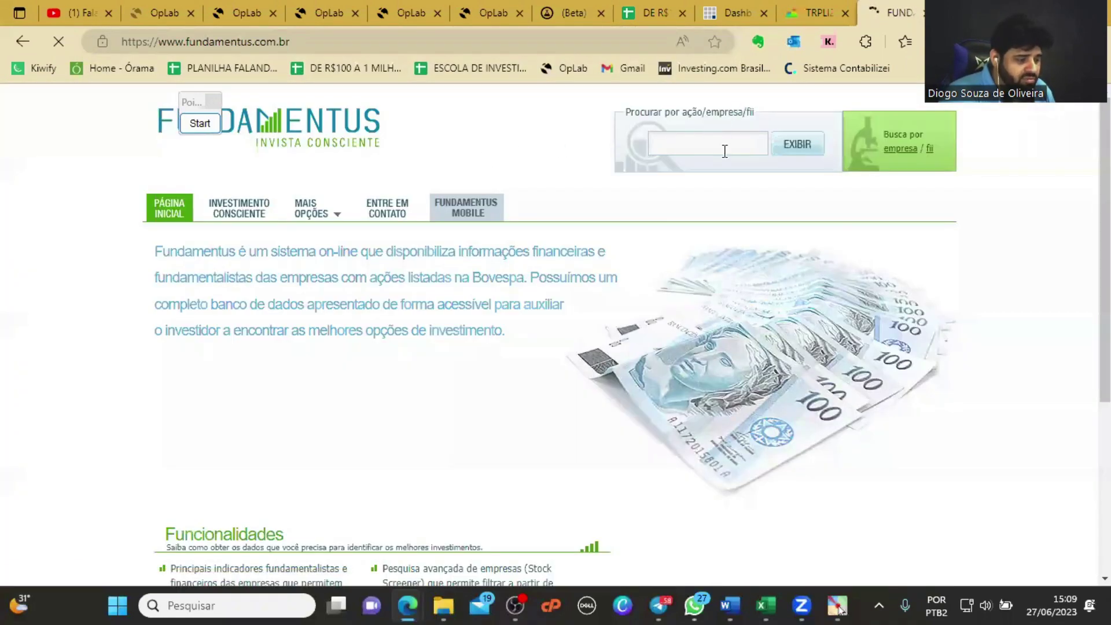
left_click(731, 145)
type("TRPL4")
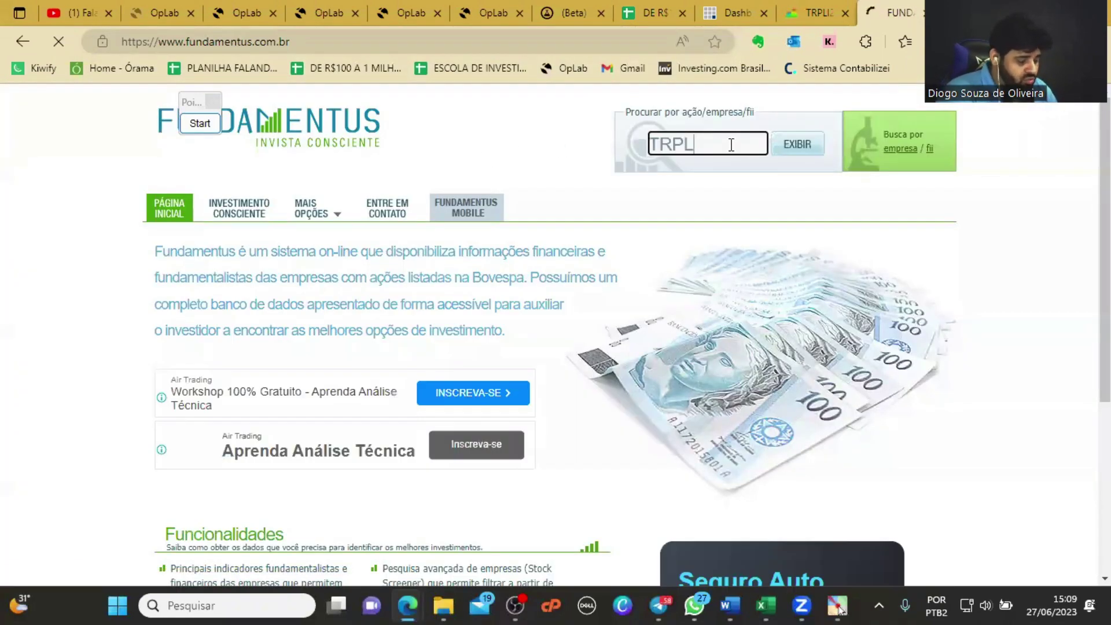
left_click(802, 145)
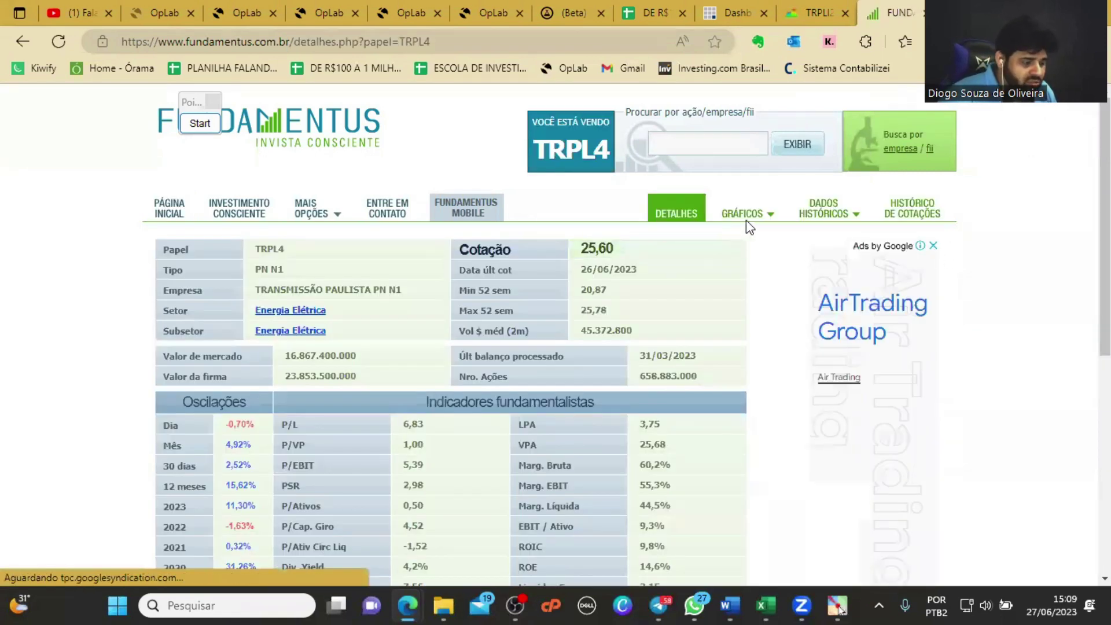
- Open TRPL4's Proventos history and examine the latest JRS CAP PROPRIO entry, highlighting its payment date
mouse_move(765, 220)
mouse_move(857, 212)
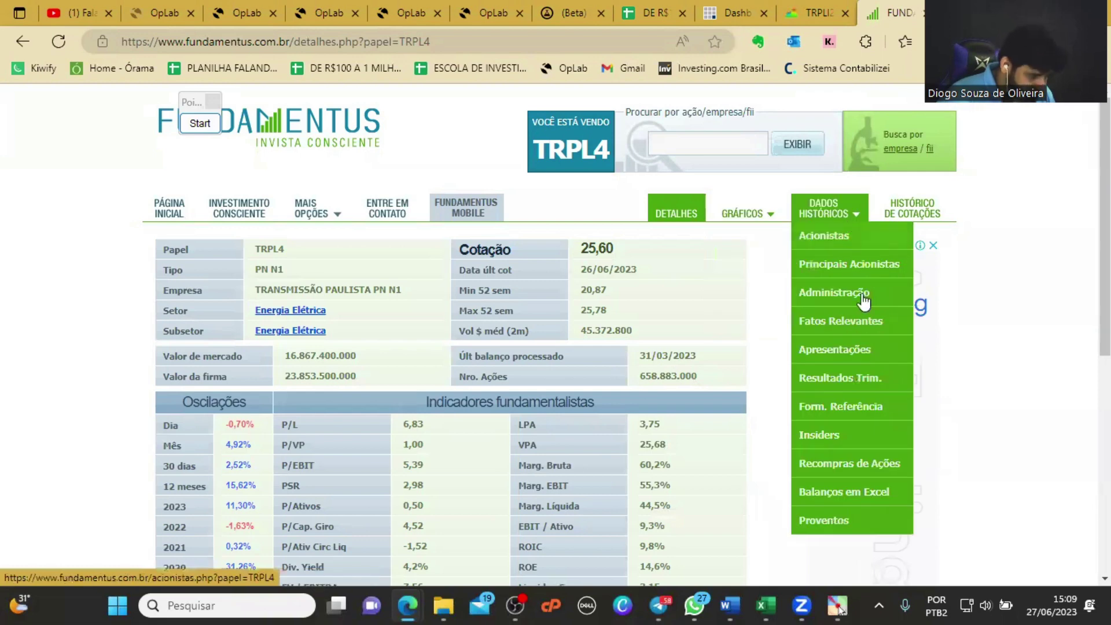
left_click(831, 521)
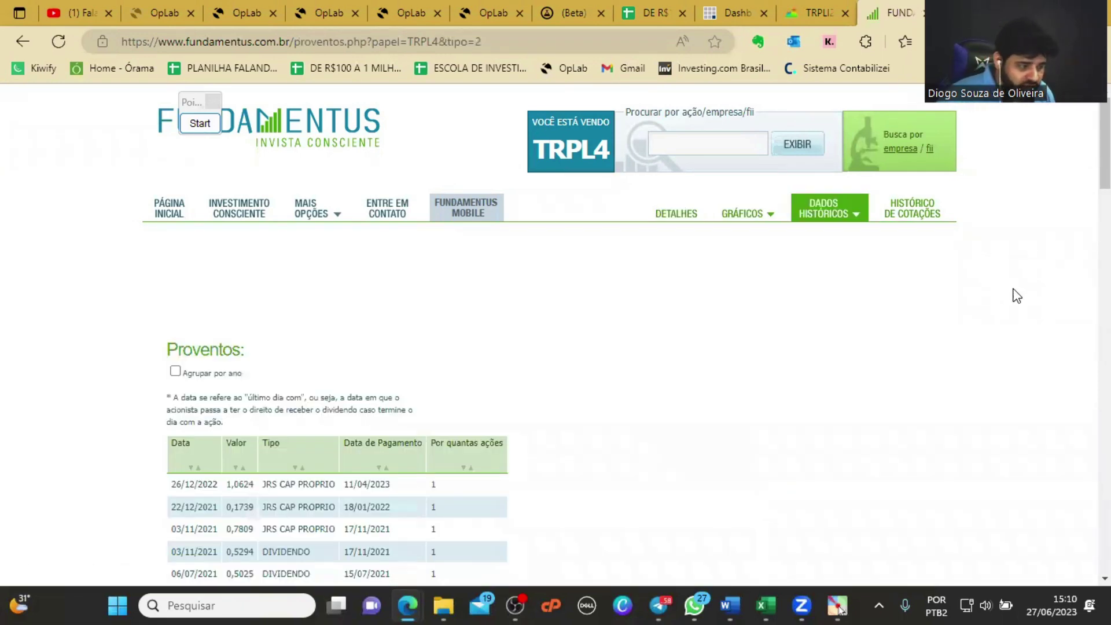
scroll(1017, 296, "down", 4)
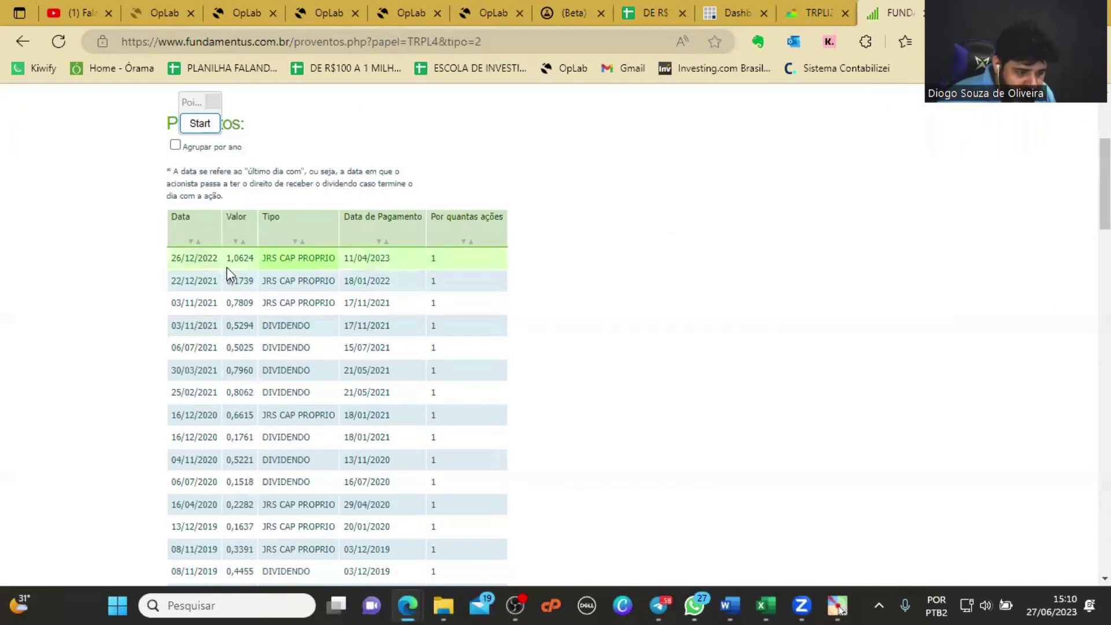
scroll(230, 266, "up", 1)
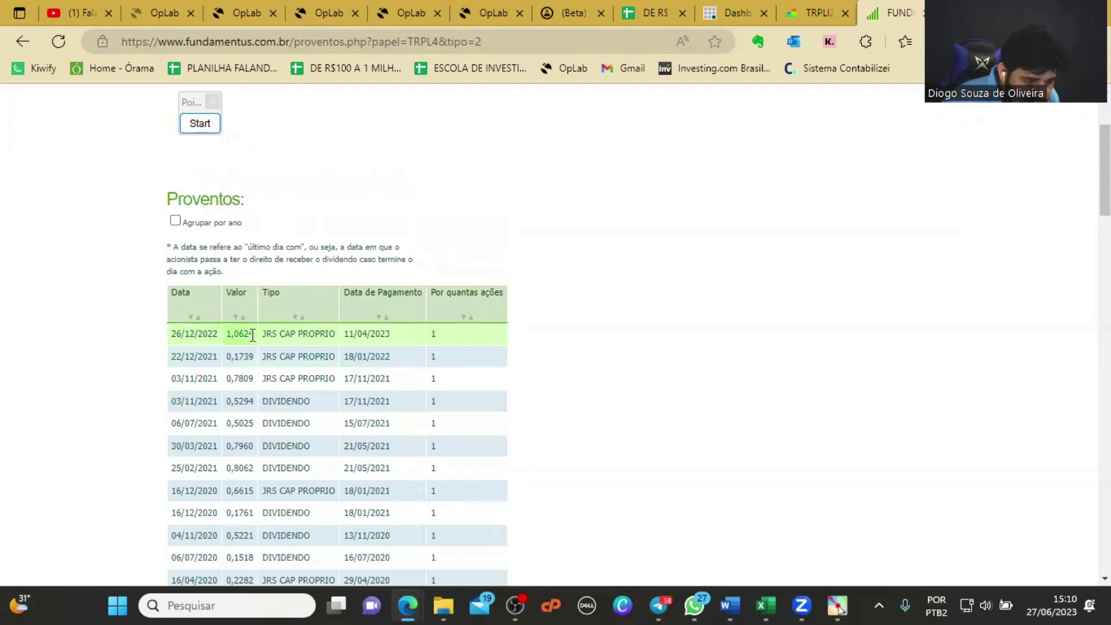
left_click(62, 341)
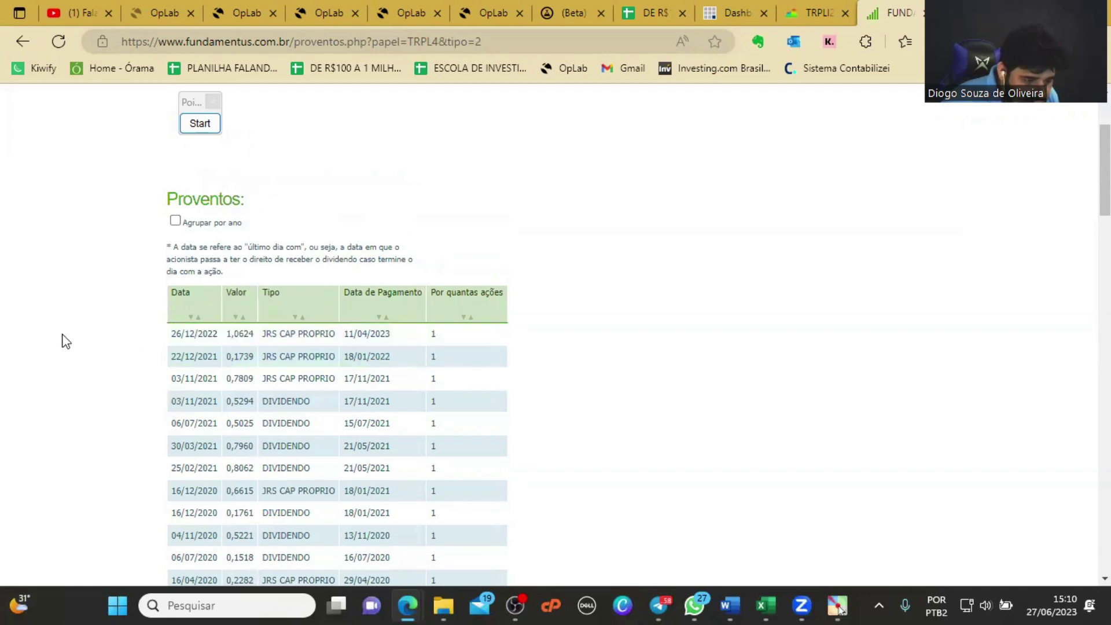
double_click(384, 334)
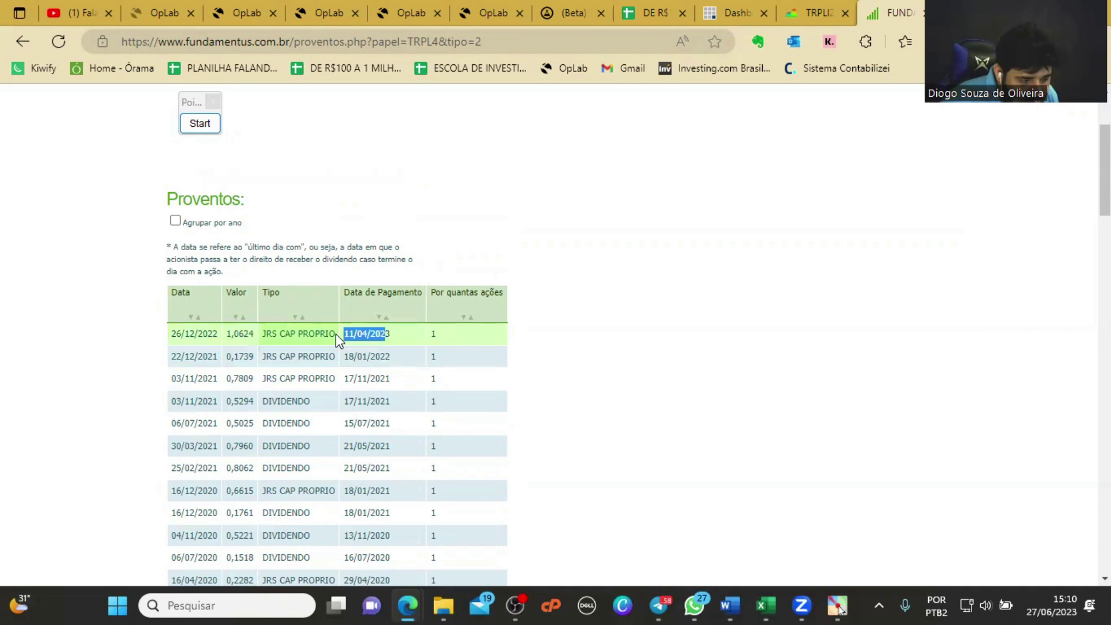
left_click(544, 359)
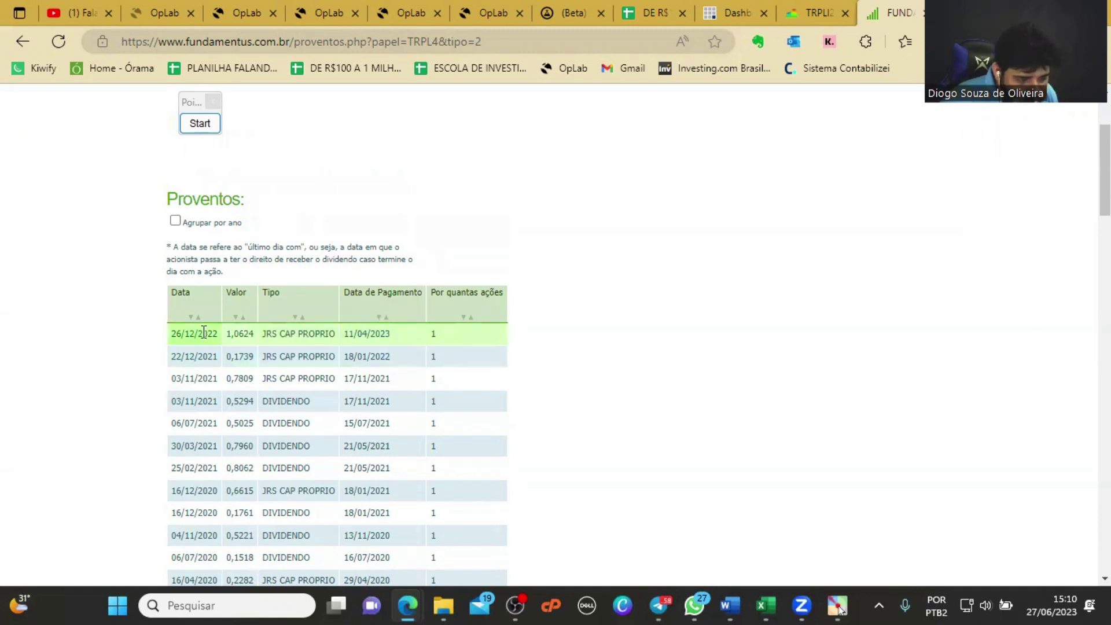
double_click(368, 334)
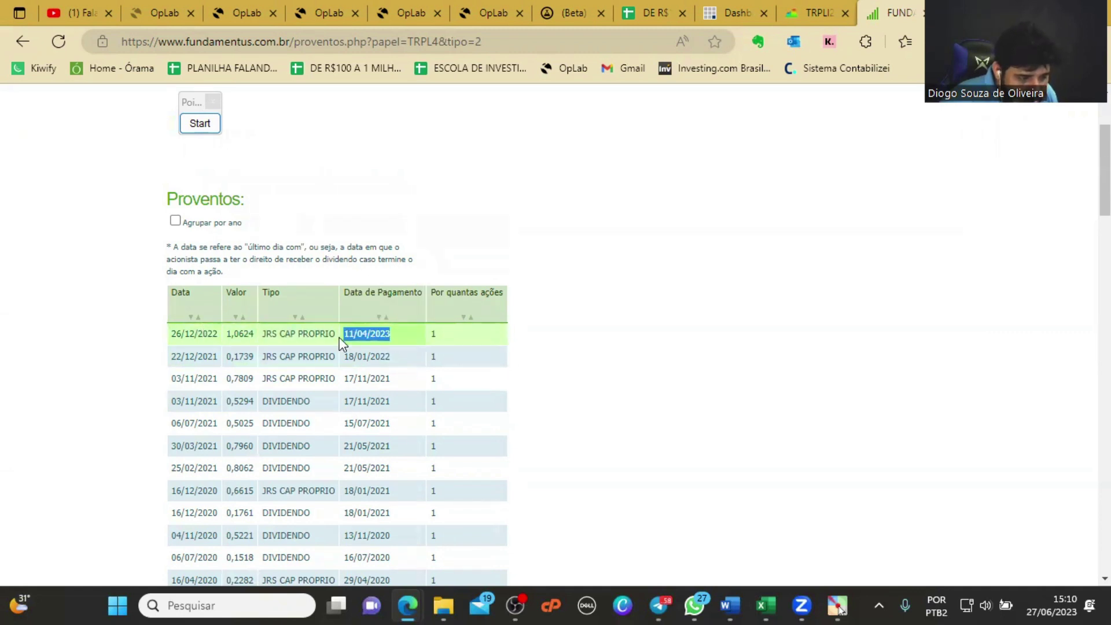
left_click(585, 397)
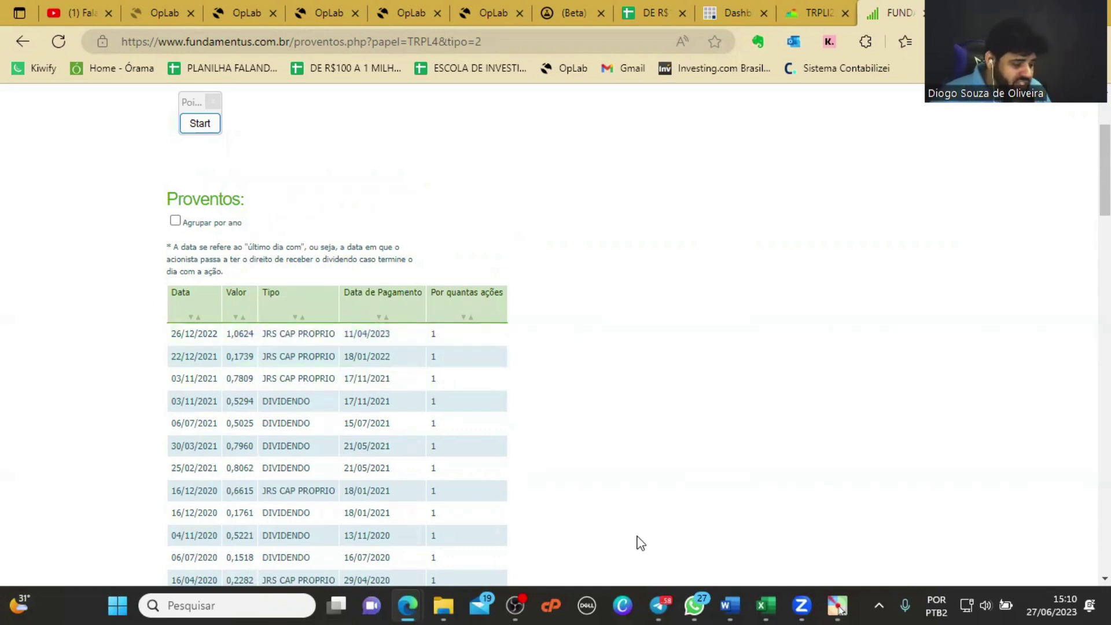
- Calculate the dividend yield per share in the Windows calculator as 1,06 ÷ 24,8, and return to the Proventos page
key("XF86Calculator")
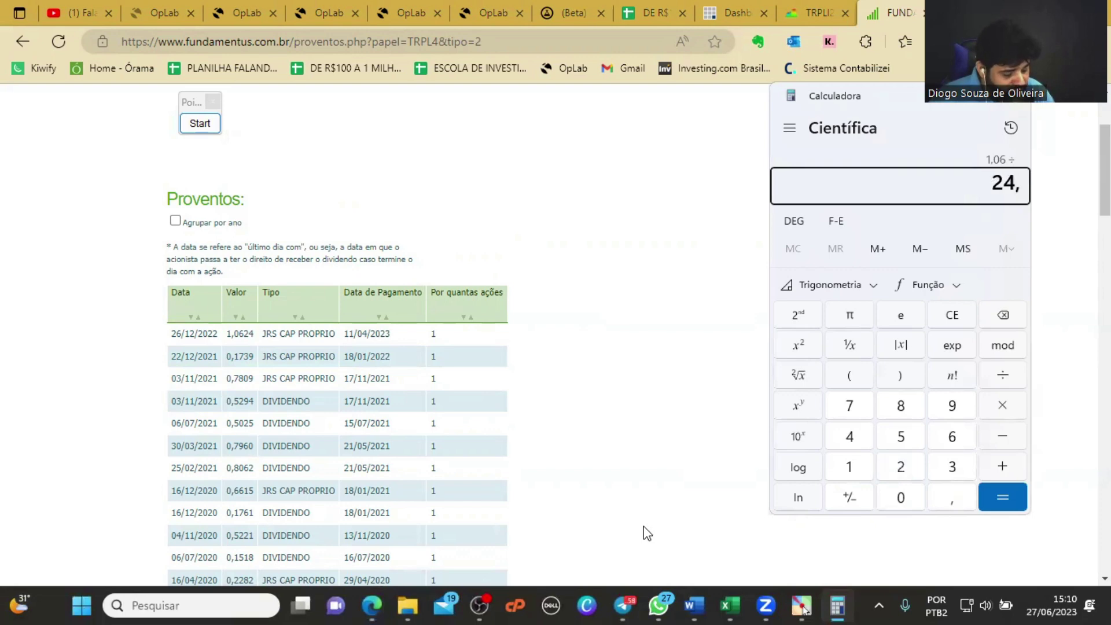
type("8")
key("Return")
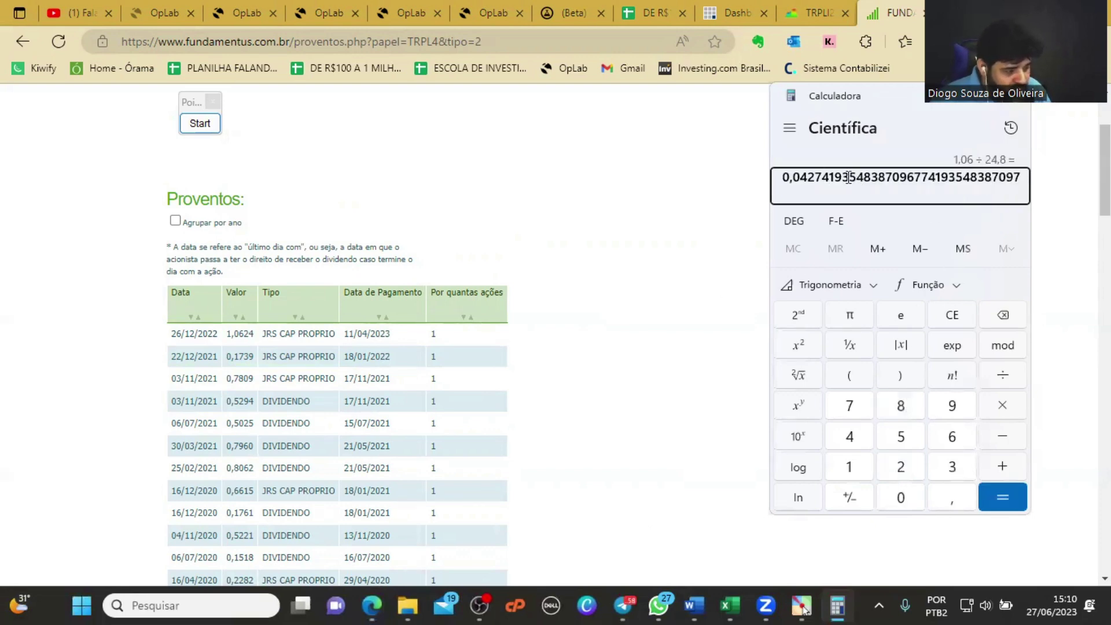
left_click(539, 363)
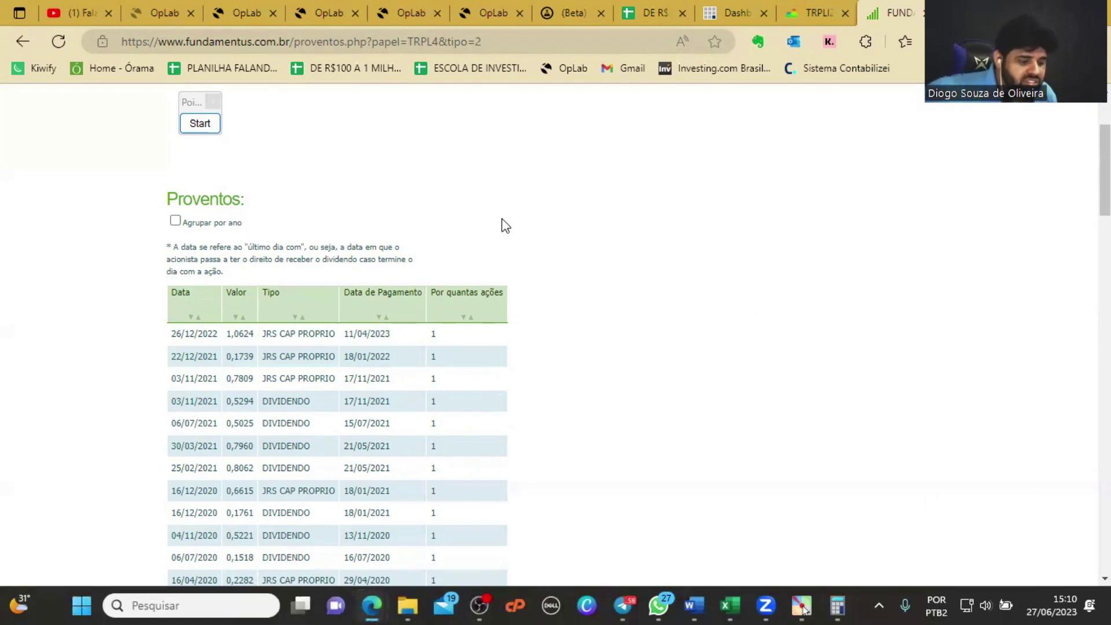
- Check the TRPLI217 call simulation, and examine the 22/03/2023 trade in the call's quote history on Opções.Net.Br
left_click(409, 9)
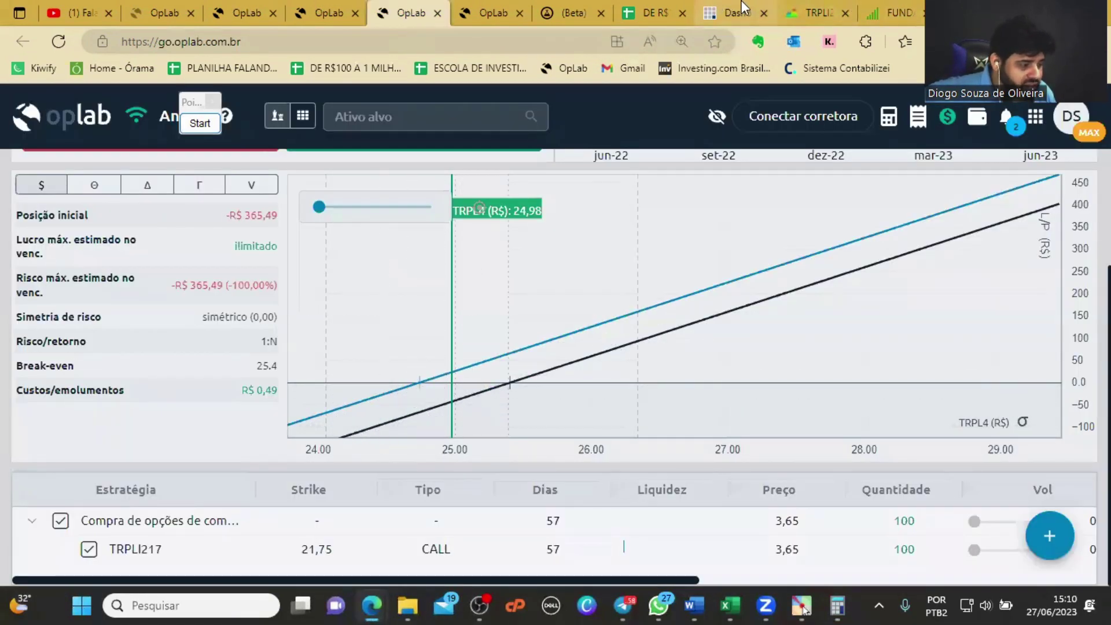
left_click(816, 12)
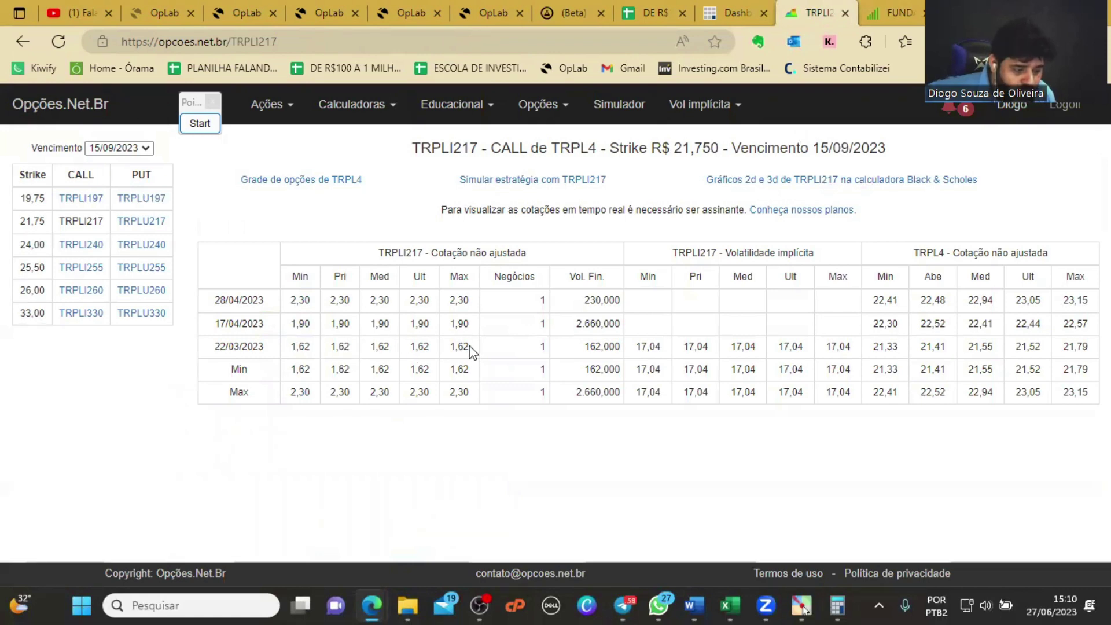
left_click_drag(225, 346, 660, 348)
left_click(605, 460)
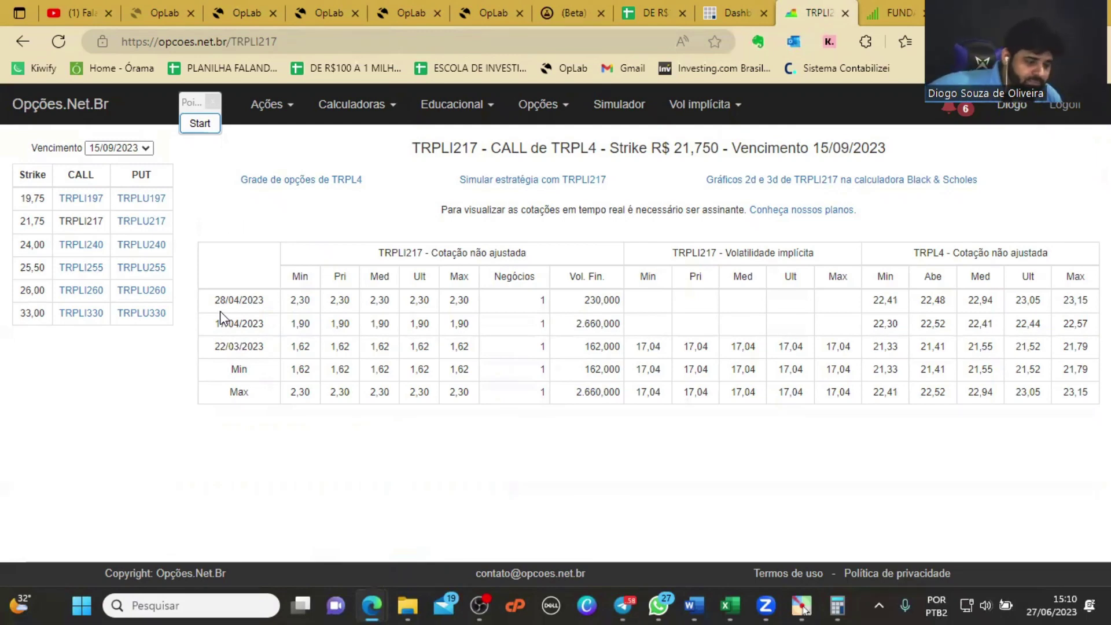
- Switch to the calculator and divide the call's current price of 3,65 by its earlier price of 1,62
left_click(839, 602)
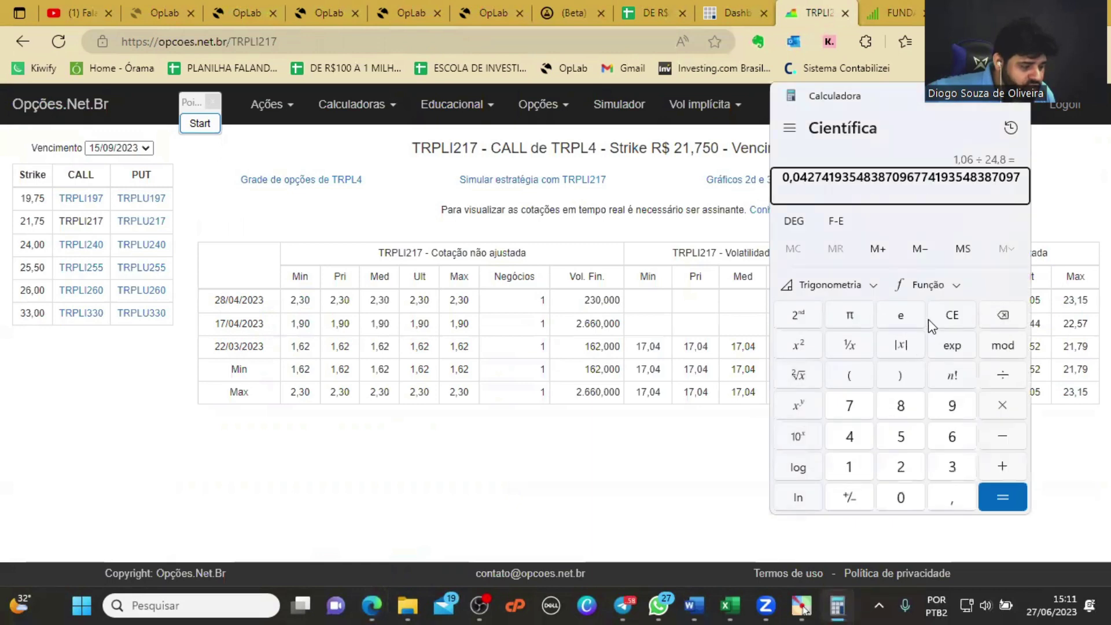
left_click(946, 318)
type("3,65")
key("slash")
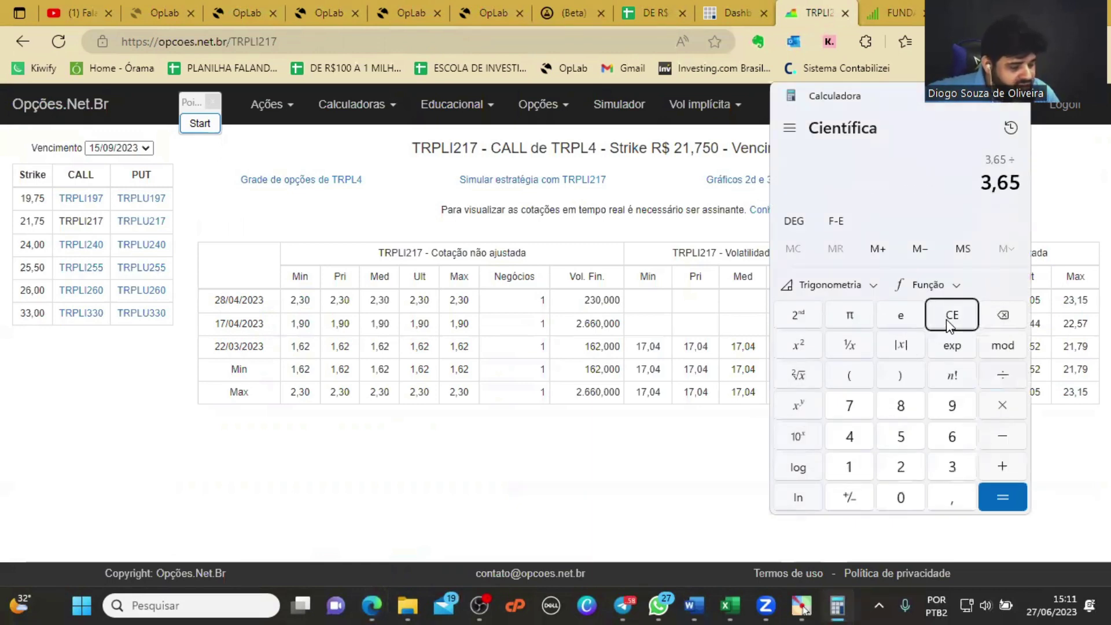
type("1,62")
key("Return")
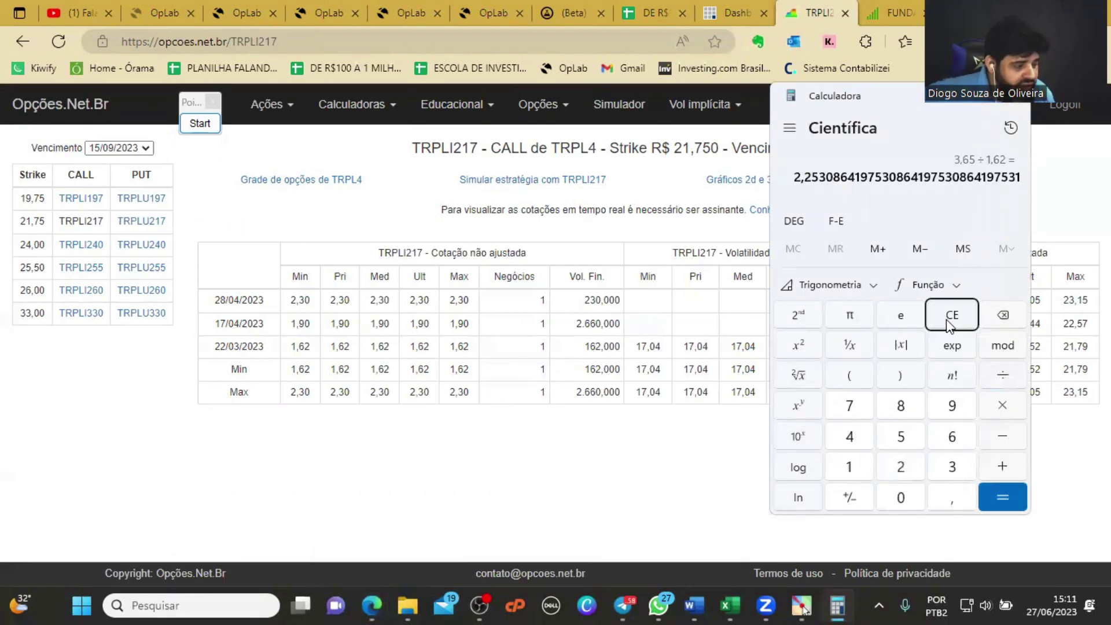
- Convert the price ratio to a percentage gain by subtracting 1 and multiplying by 100, and return to the quote history
key("minus")
type("1")
key("Return")
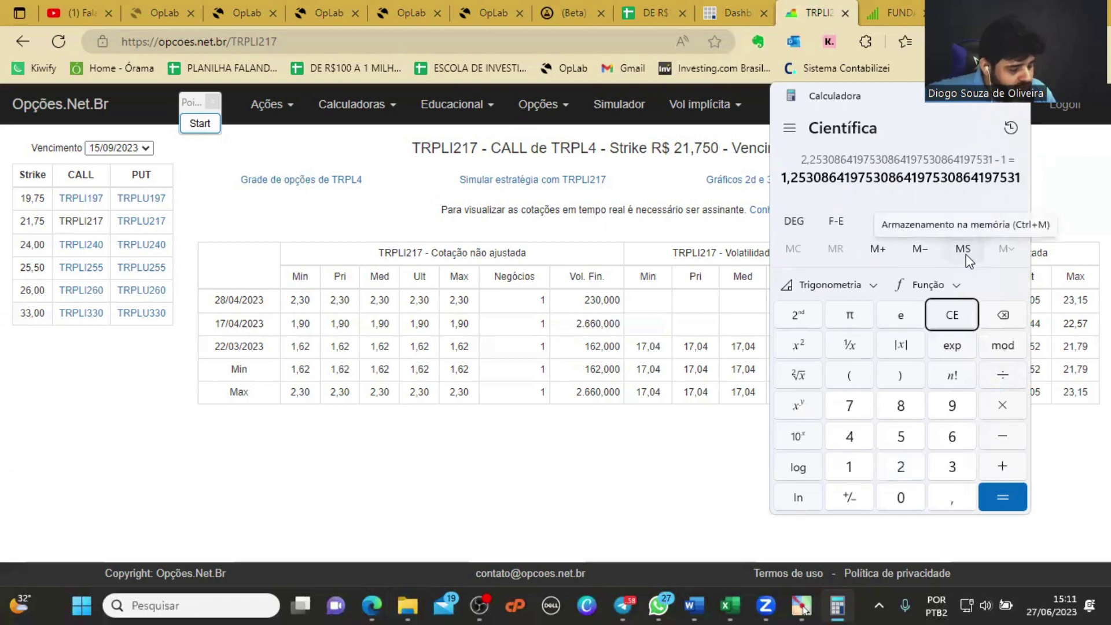
key("asterisk")
type("100")
key("Return")
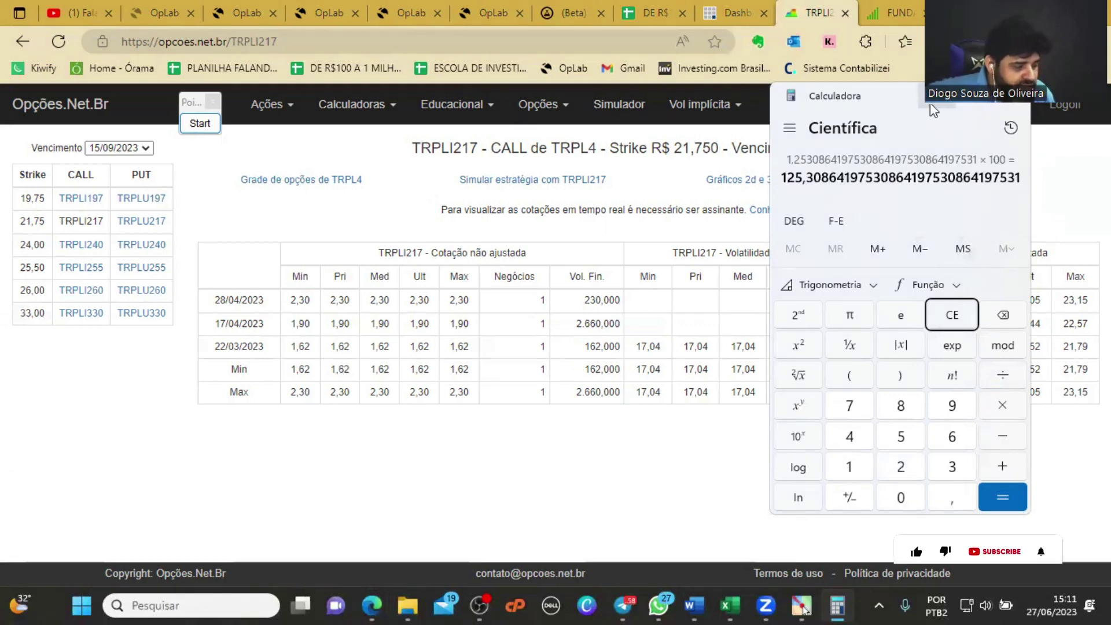
left_click(307, 362)
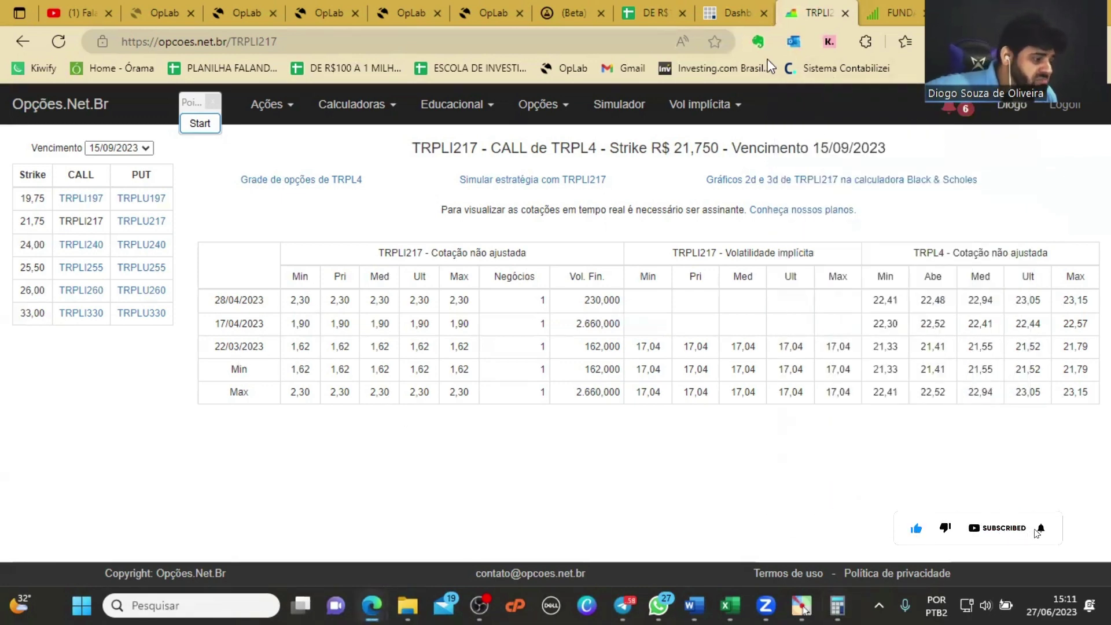
- Review the TRPLI217 purchase on the Compras a Seco sheet of the DE R$100 A 1 MILHÃO spreadsheet, back to its first columns
left_click(652, 3)
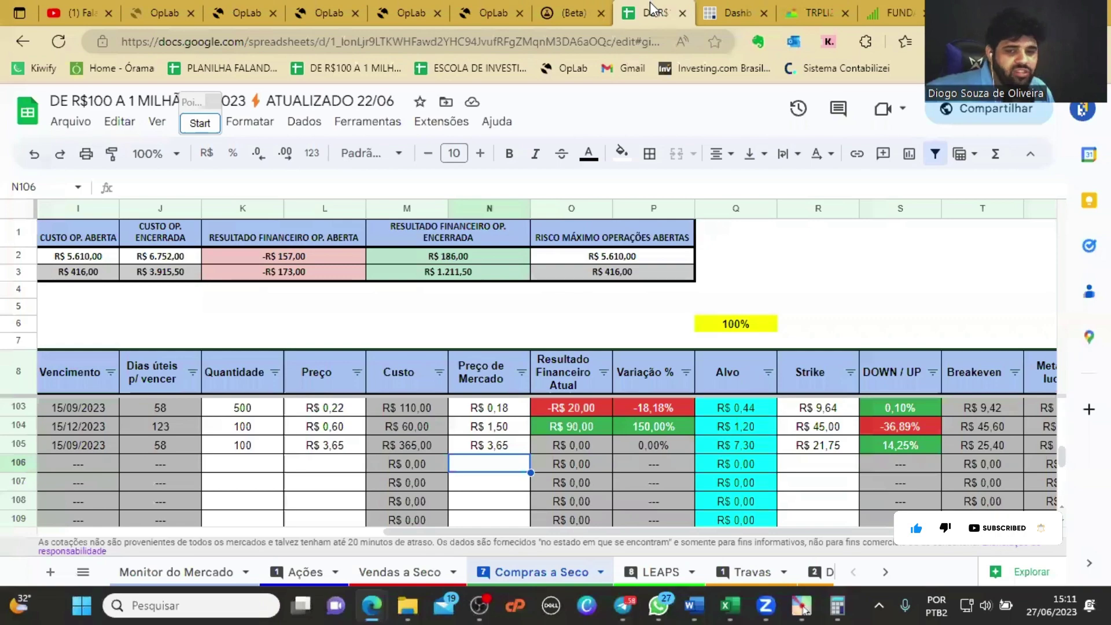
left_click(874, 272)
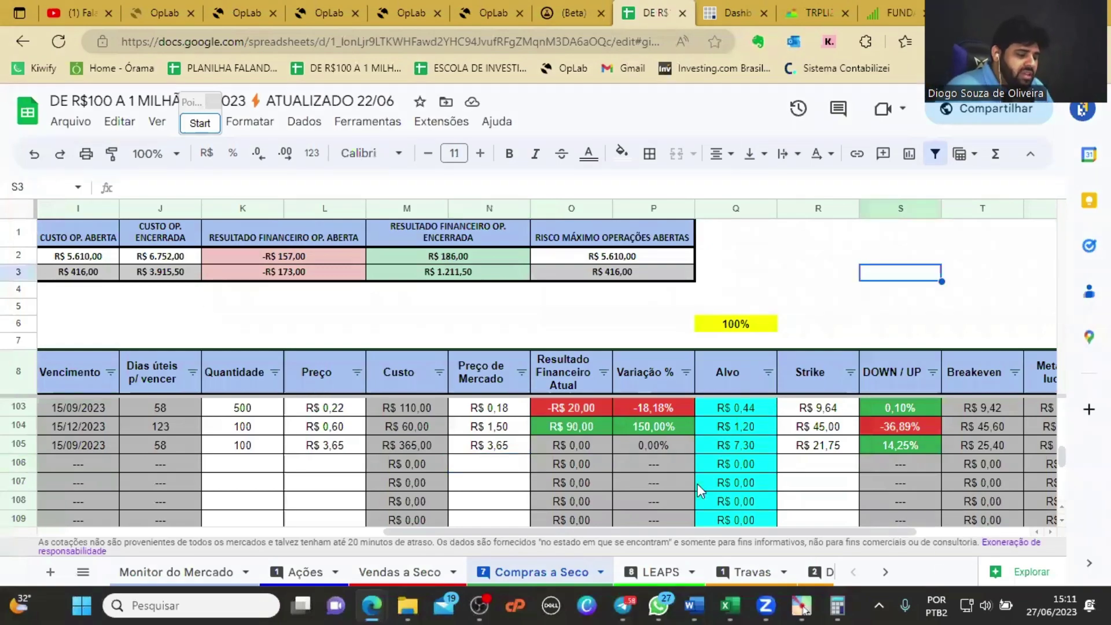
left_click_drag(677, 533, 335, 531)
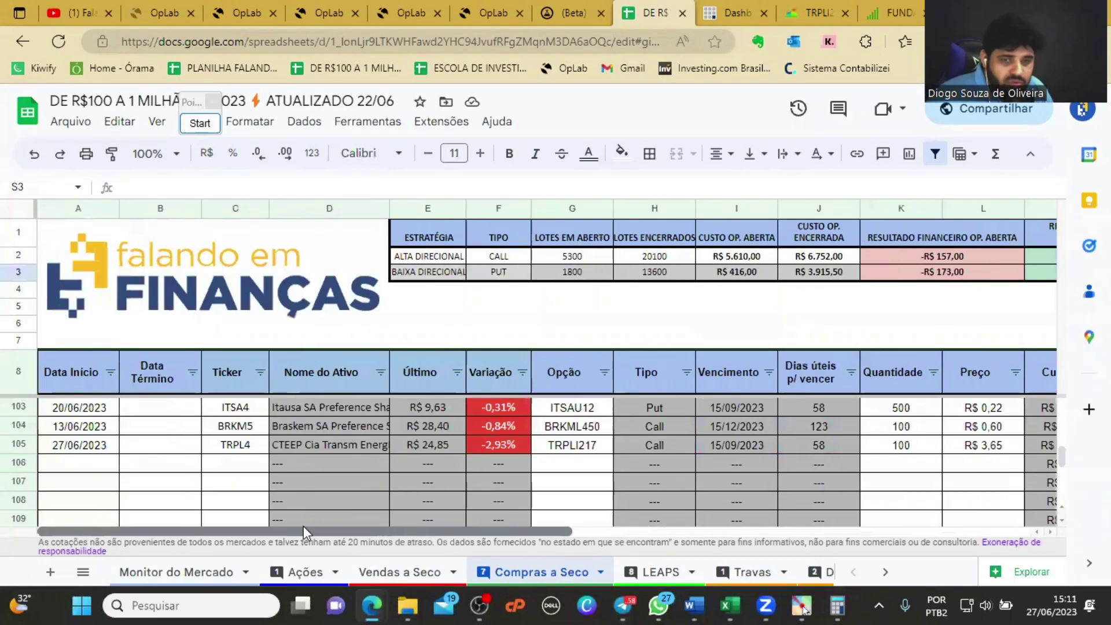
- Return to the OpLab analysis that shows the TRPLI217 call's payoff chart
left_click(320, 9)
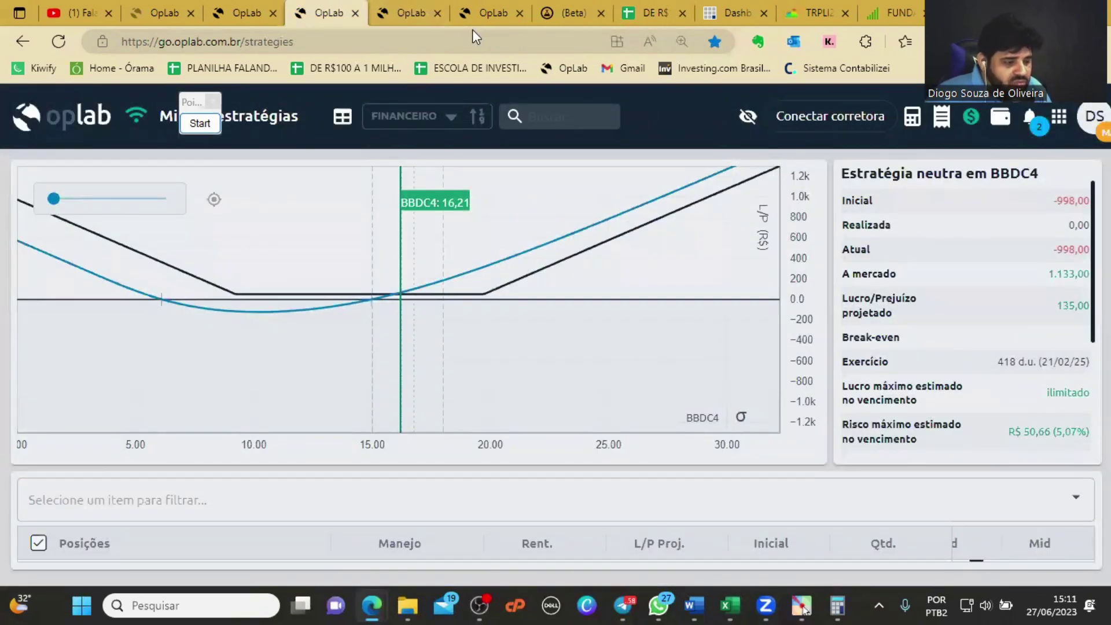
mouse_move(398, 8)
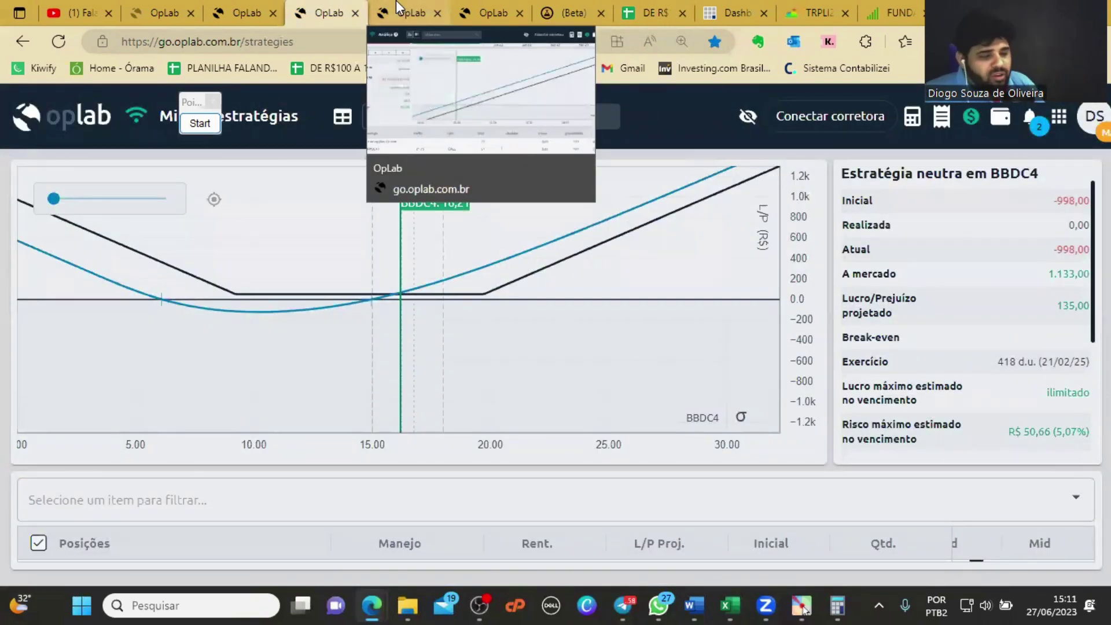
left_click(398, 8)
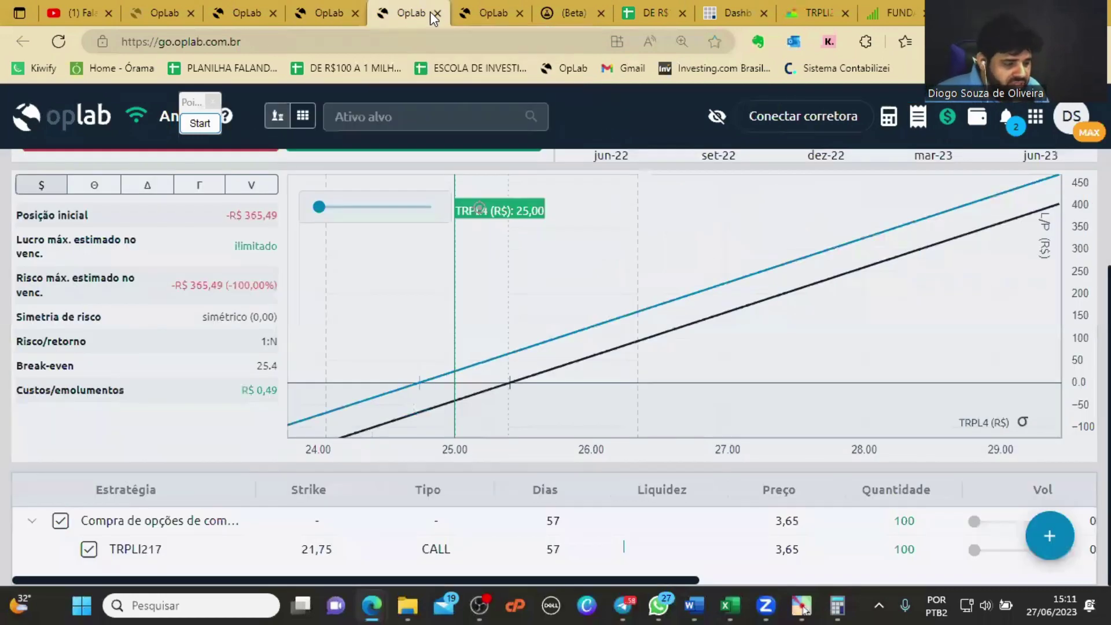